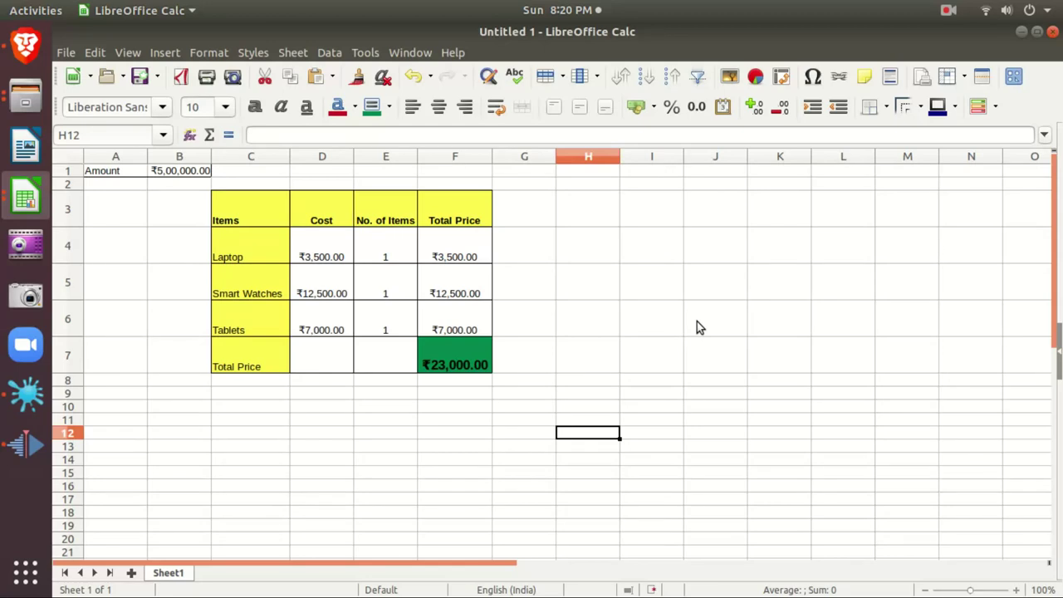
Save the untitled price table under the name GoalSeek via Save As
click(66, 53)
click(114, 283)
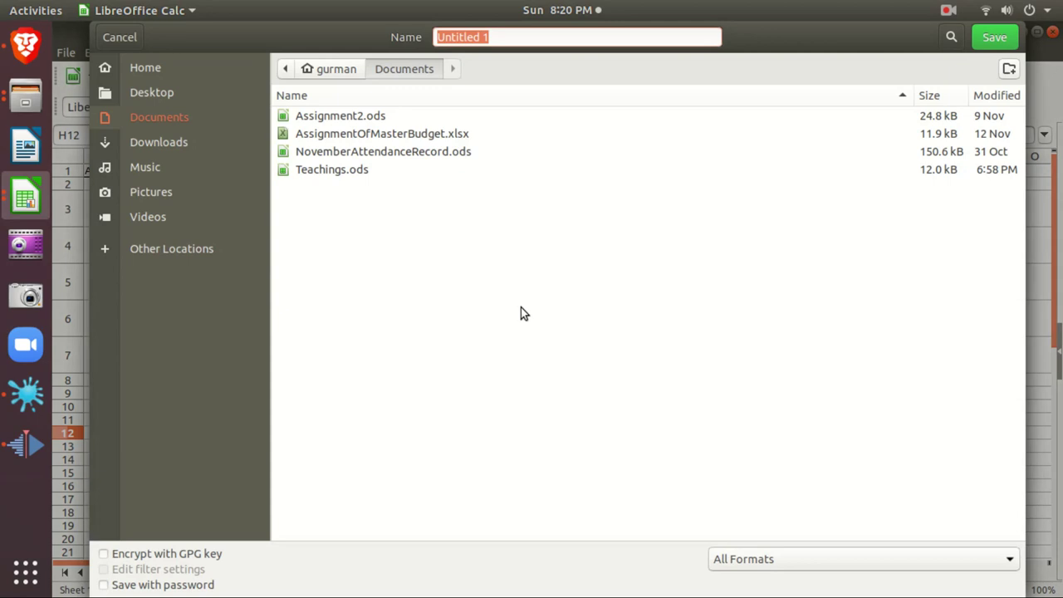
text(GoalSeek)
key(Return)
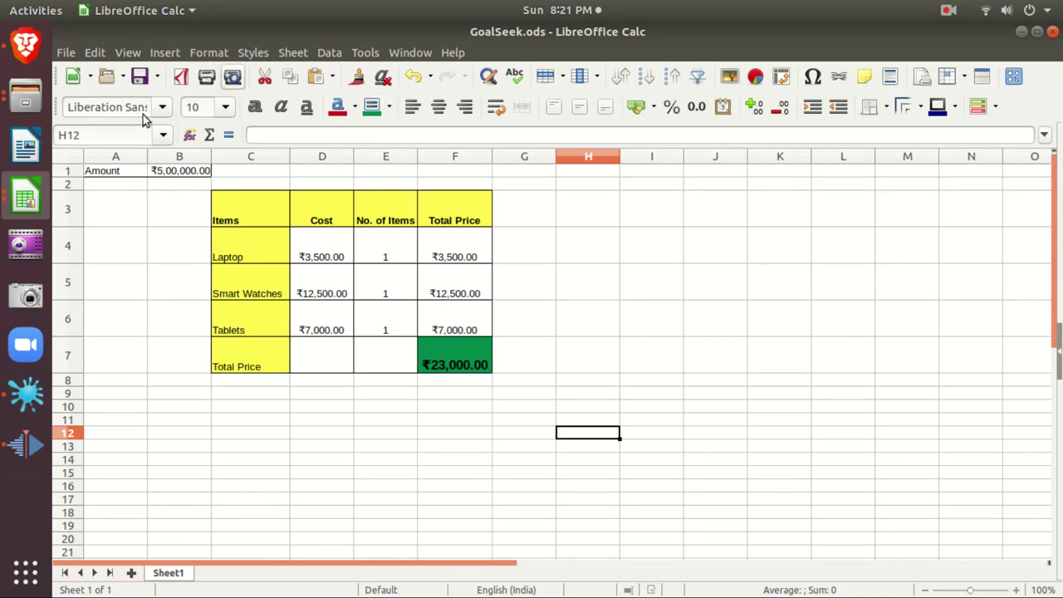
Make the B1 amount bold at size 13, widen column B, and bold the Laptop label in C4
click(189, 171)
click(257, 111)
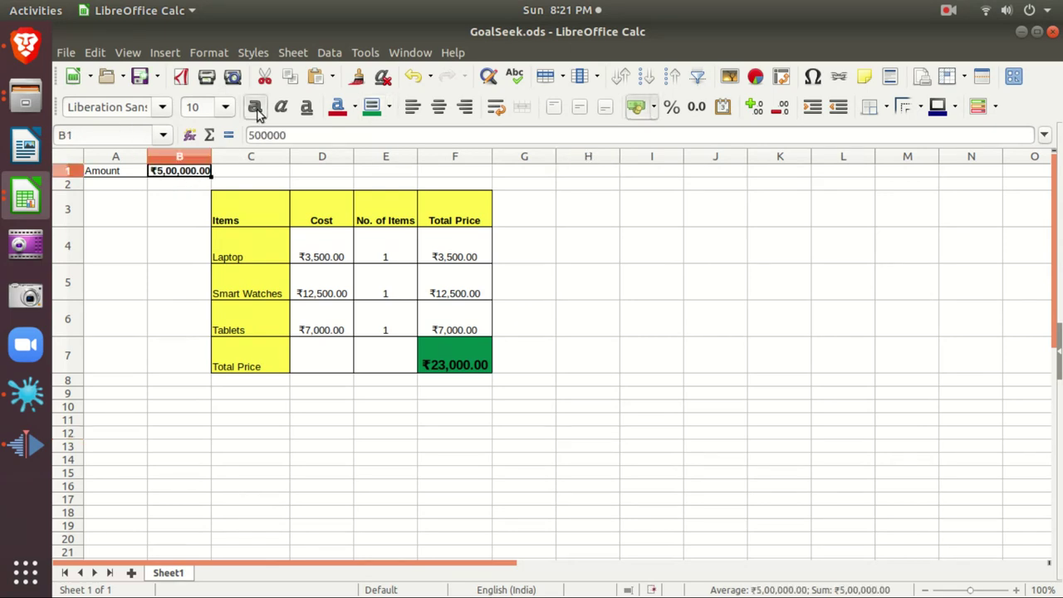
click(232, 108)
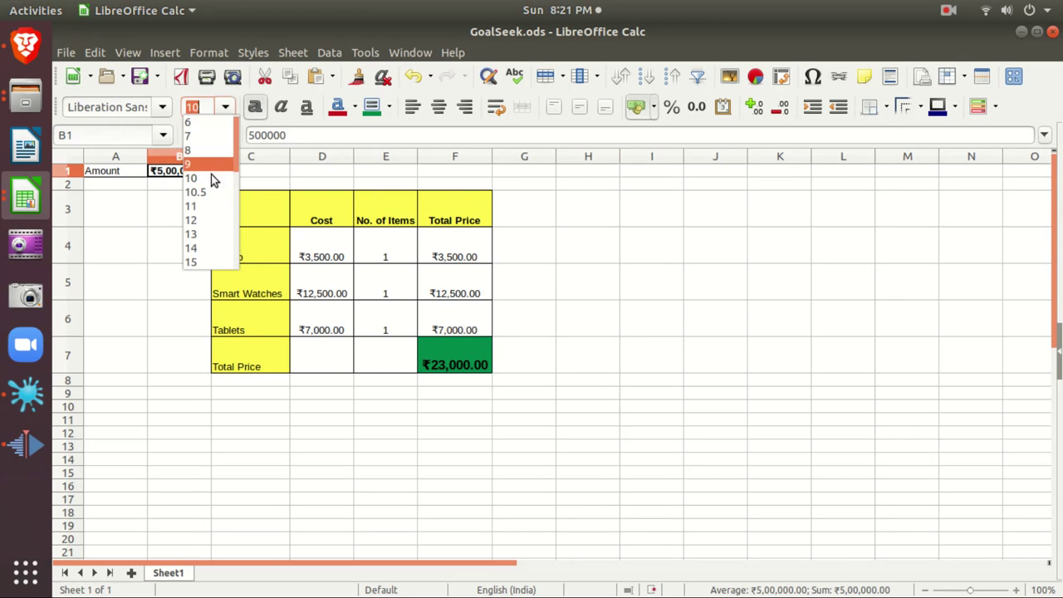
click(205, 234)
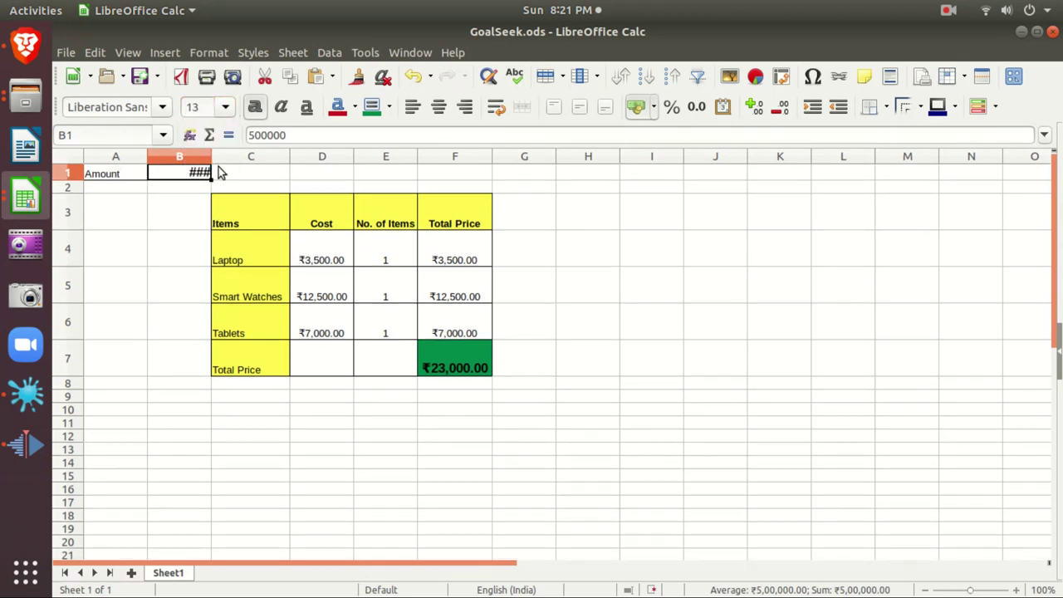
drag(211, 156, 250, 156)
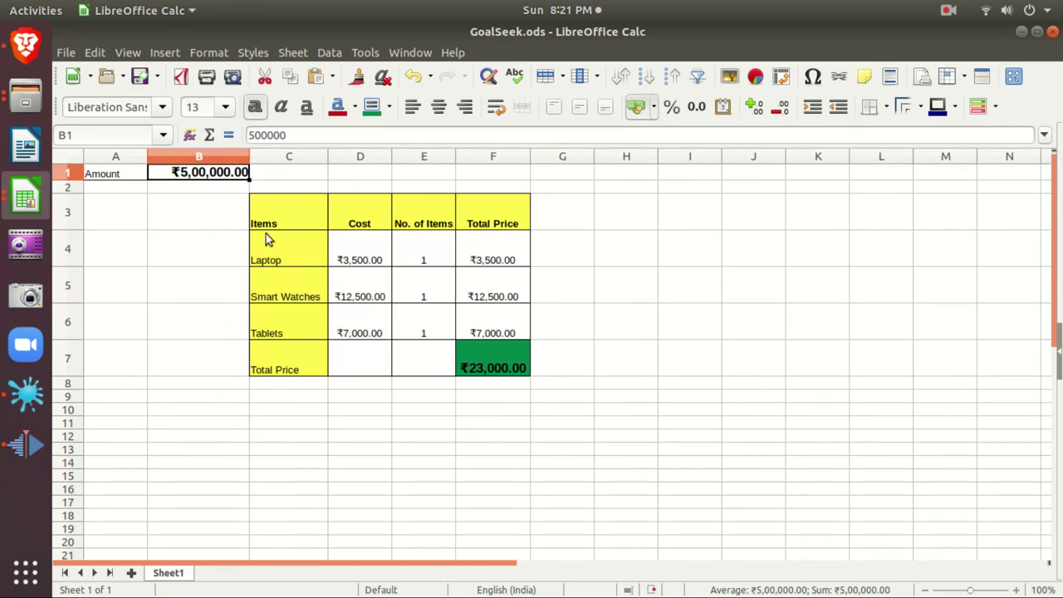
click(266, 256)
key(ctrl+b)
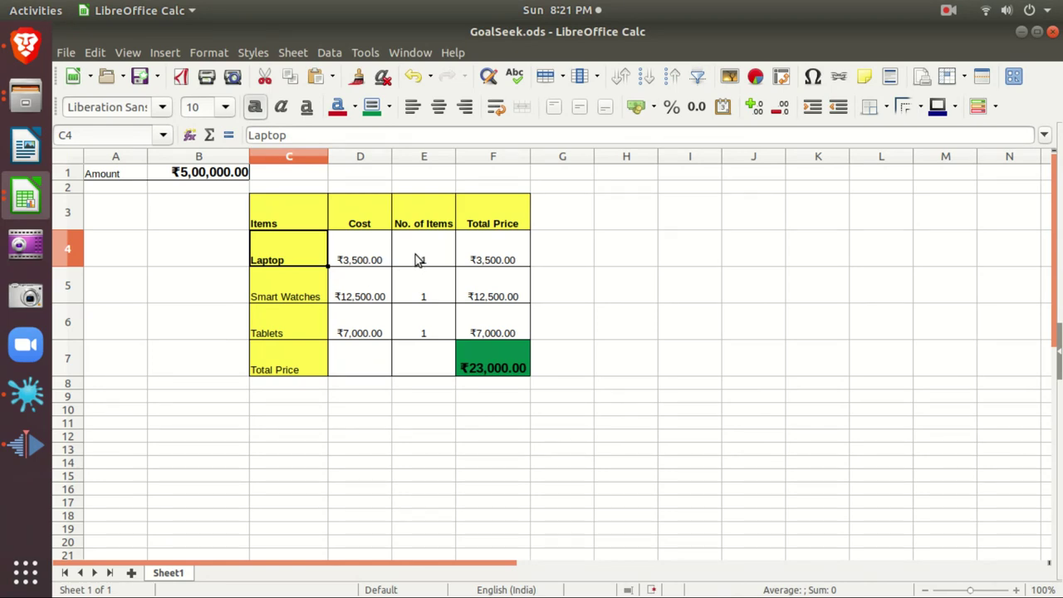
Change the Laptop cost in D4 to 35000
double_click(370, 264)
text(00)
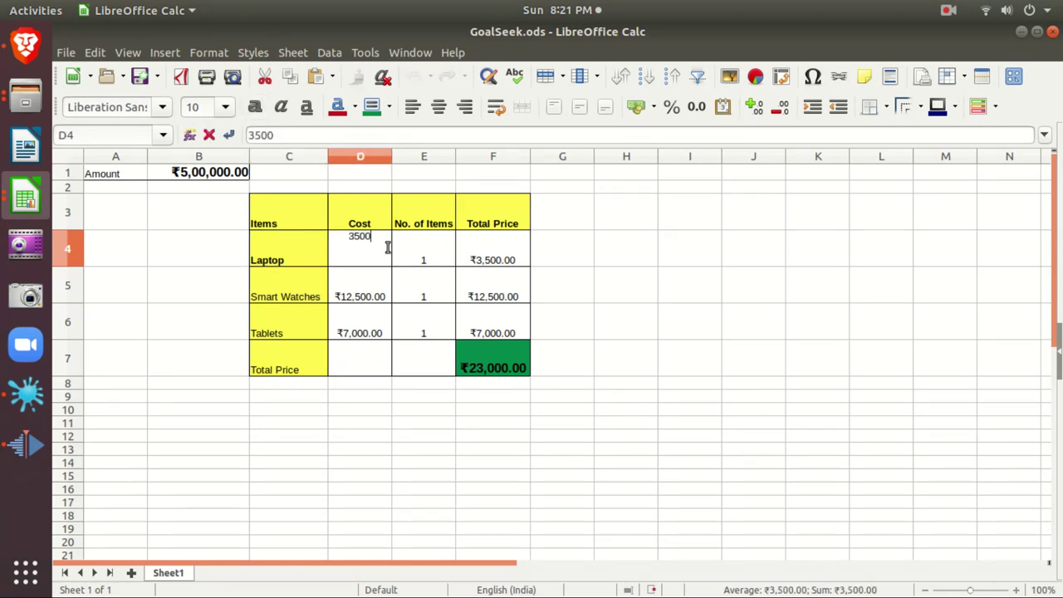
key(Return)
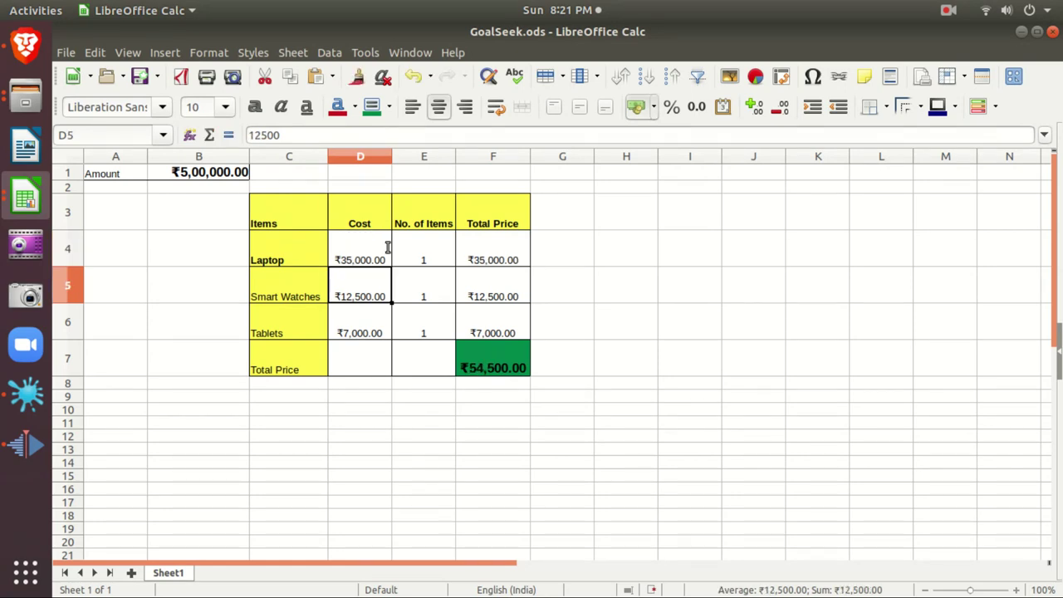
Bold the Smart Watches, Tablets and Total Price labels in C5 to C7
click(316, 291)
key(ctrl+b)
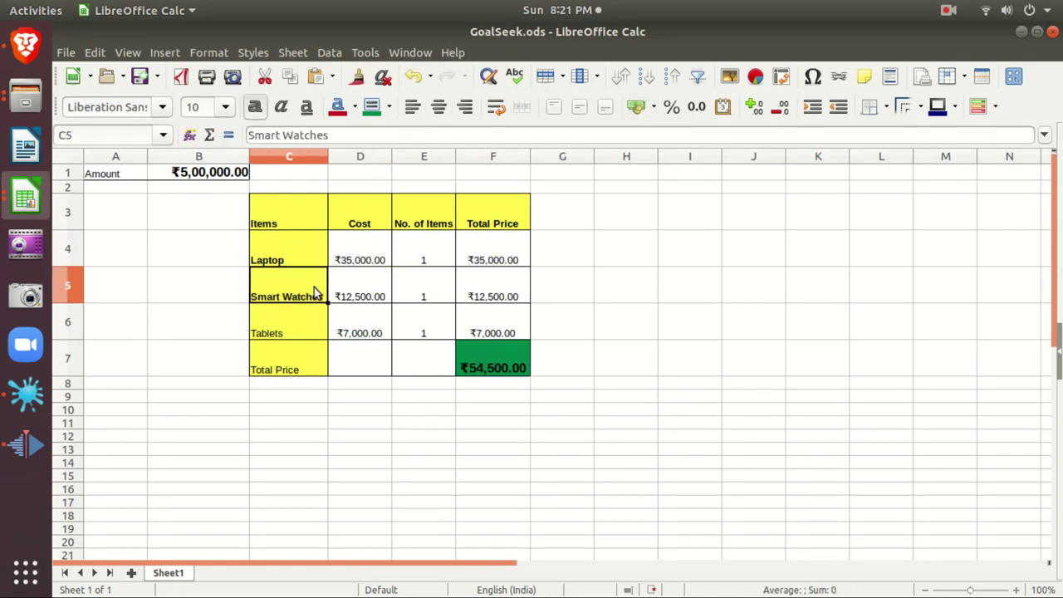
click(359, 300)
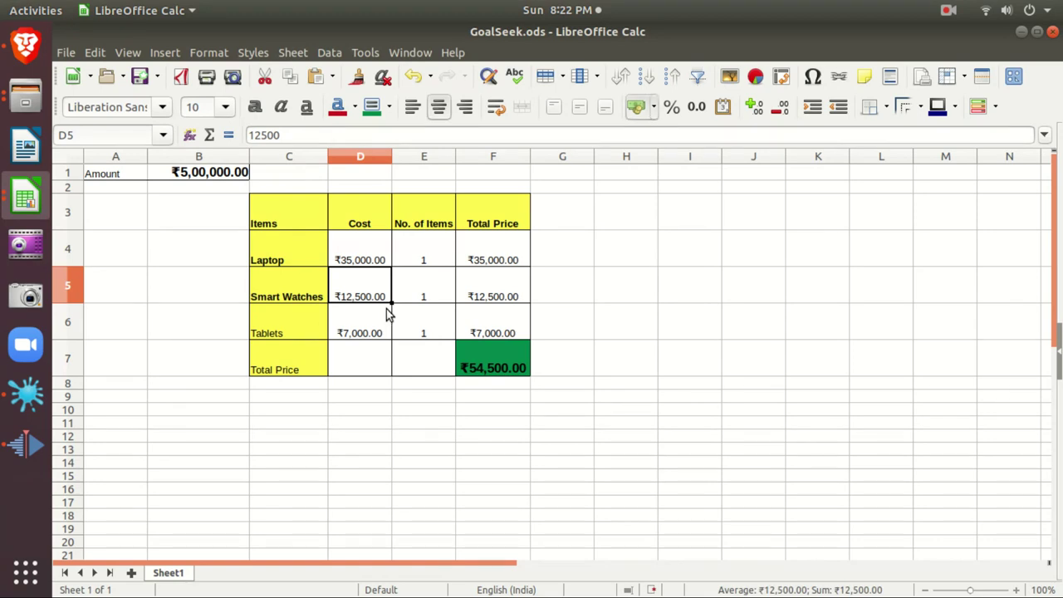
click(295, 333)
key(ctrl+b)
click(362, 330)
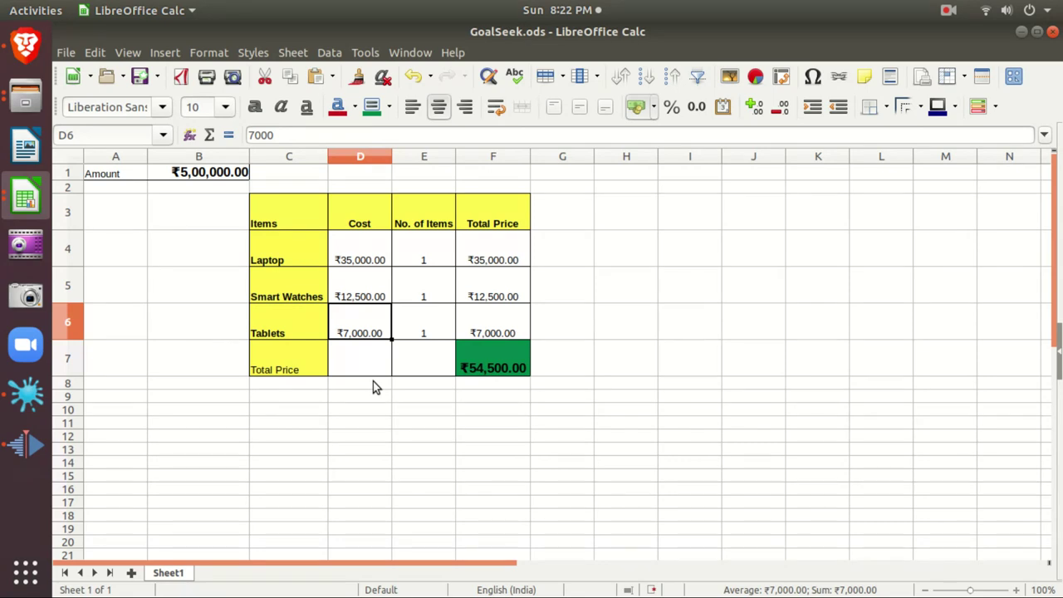
click(268, 372)
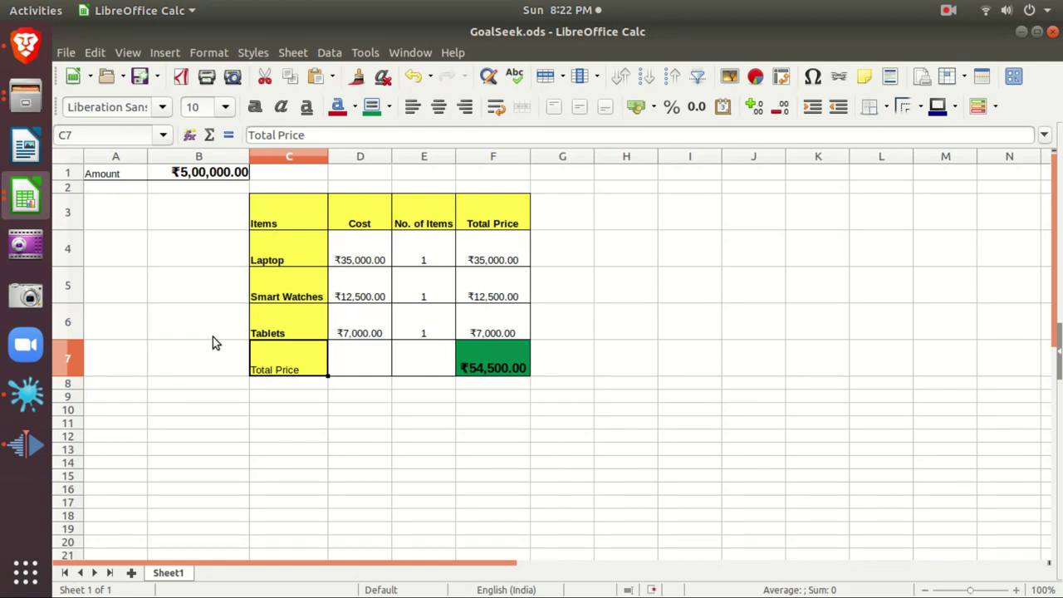
key(ctrl+b)
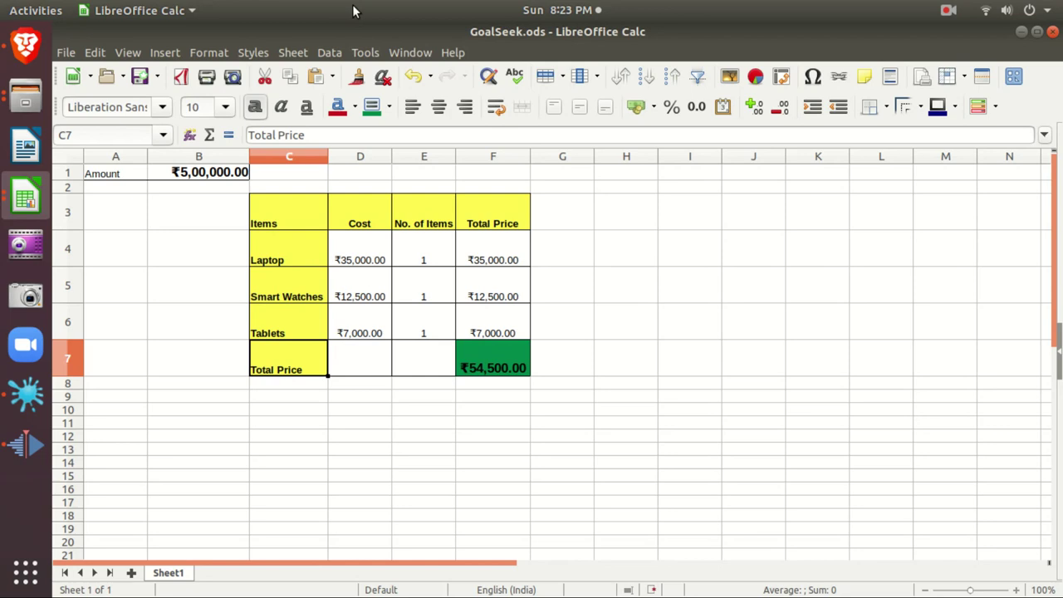
Launch the Solver with the total price cell F7 as its target
click(364, 53)
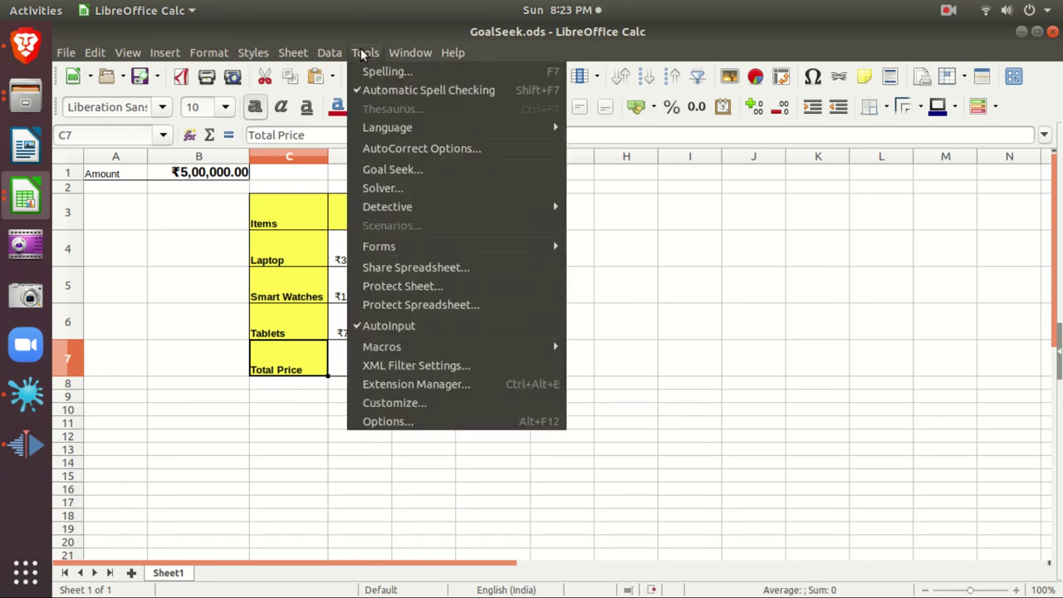
click(403, 188)
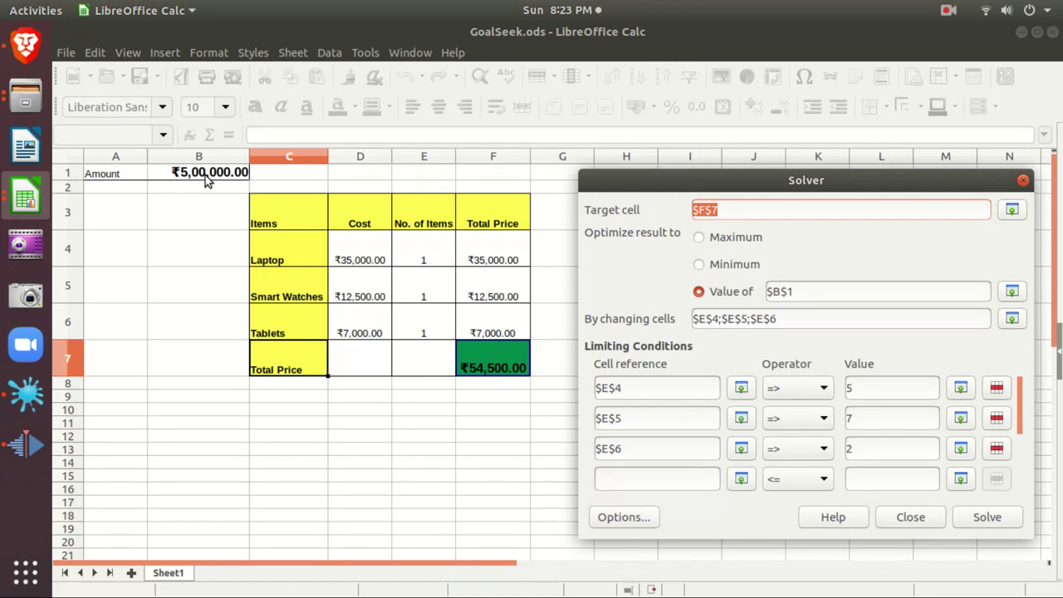
click(507, 370)
Set the Solver's target value to the amount in cell B1
click(767, 292)
key(BackSpace)
click(236, 172)
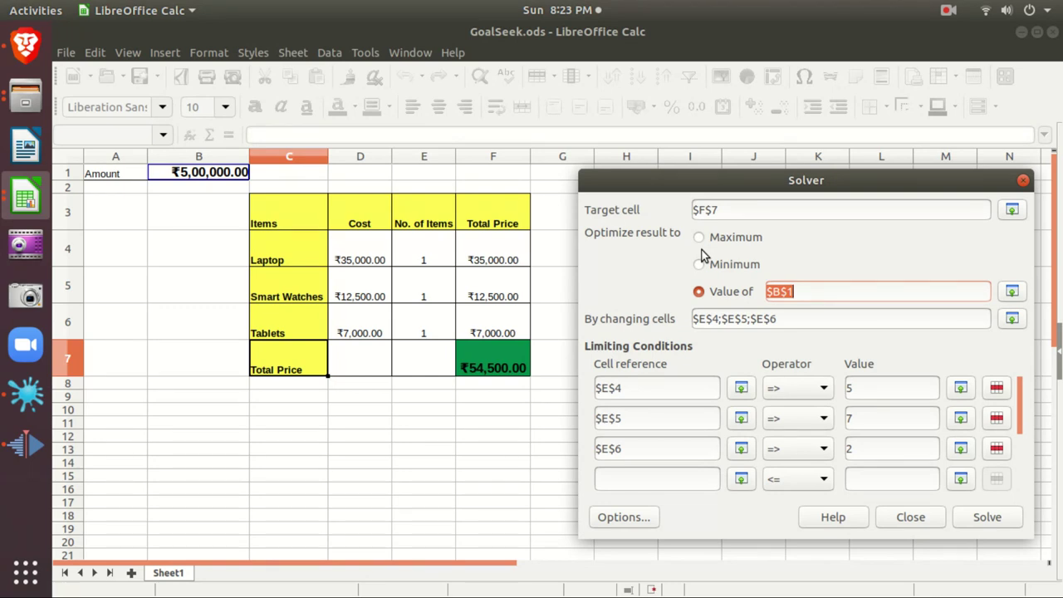
Enter E4, E5 and E6, separated by semicolons, as the Solver's changing cells
click(819, 319)
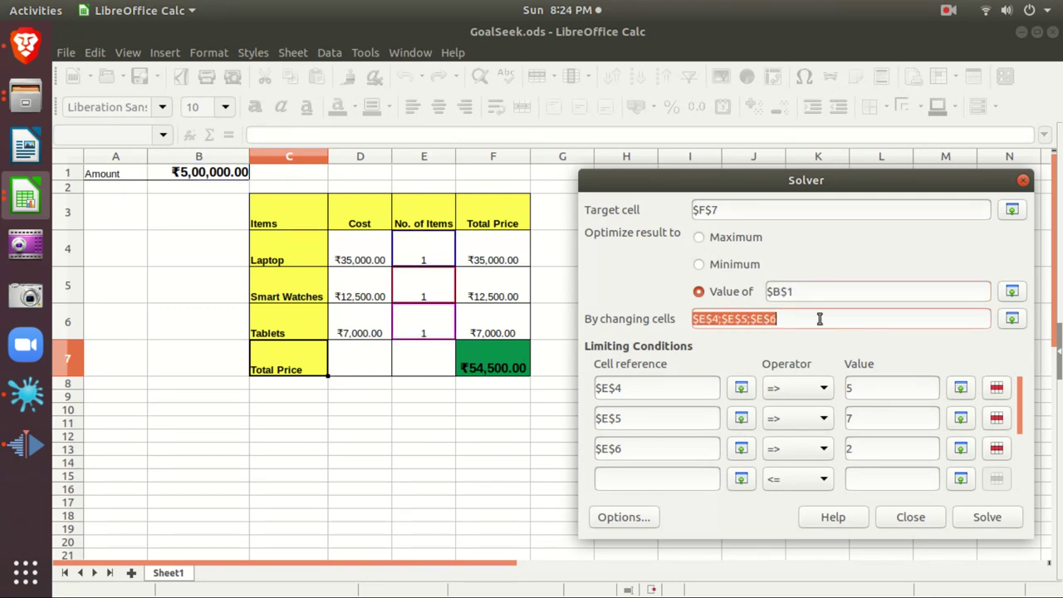
key(BackSpace)
click(423, 246)
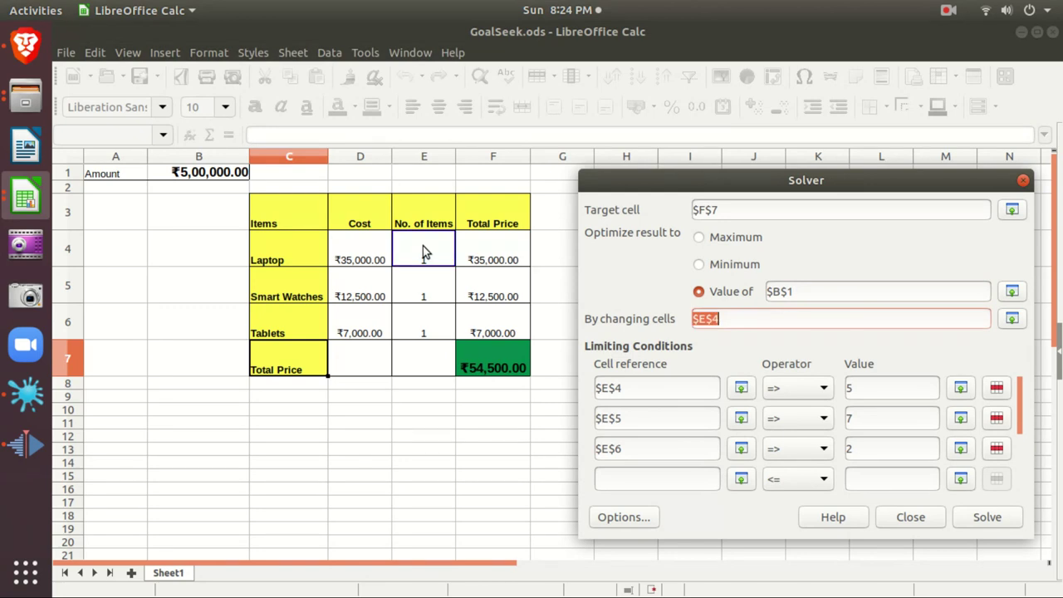
click(733, 321)
text(;)
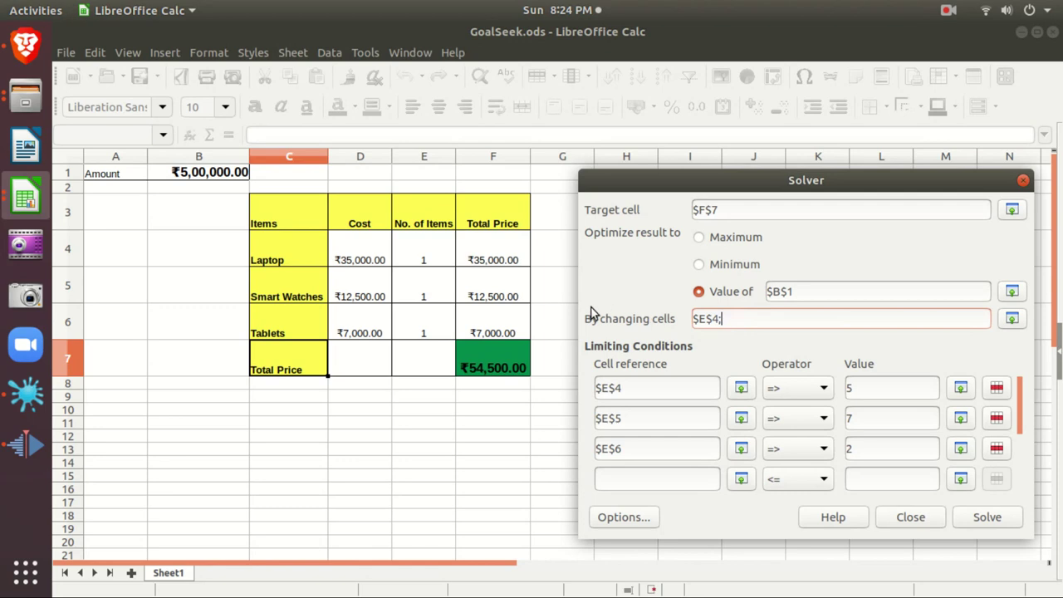
click(436, 291)
click(781, 320)
text(;)
click(408, 333)
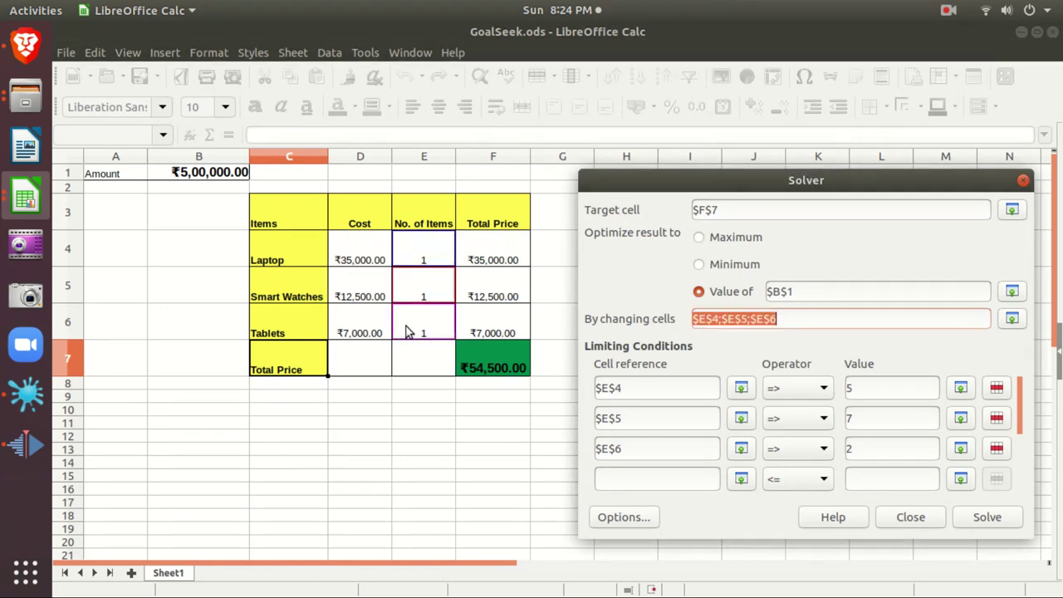
click(846, 324)
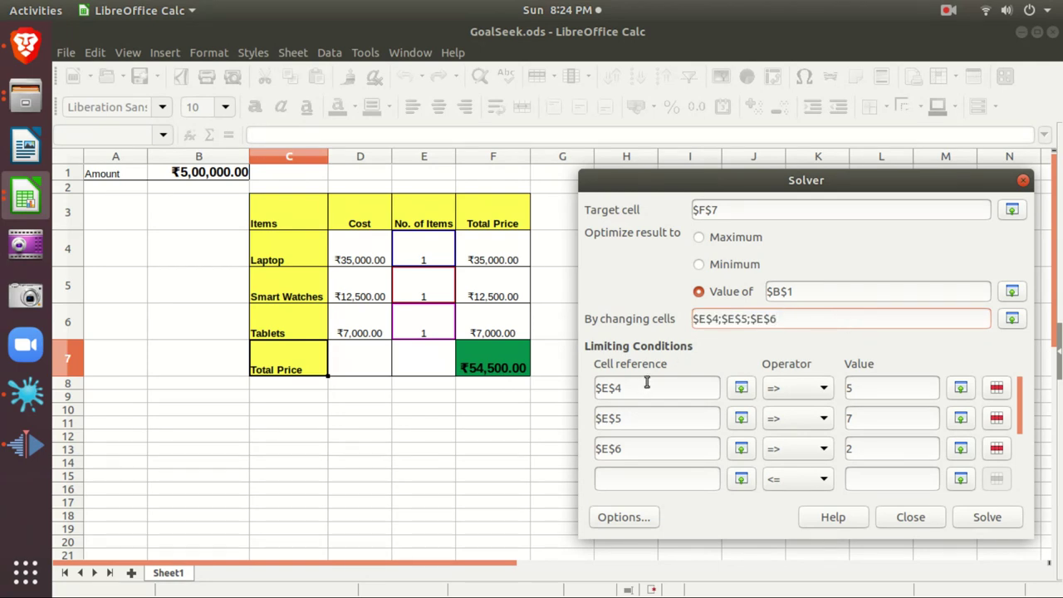
Delete the duplicated $E$4 so the range reads $E$4;$E$5;$E$6
click(425, 261)
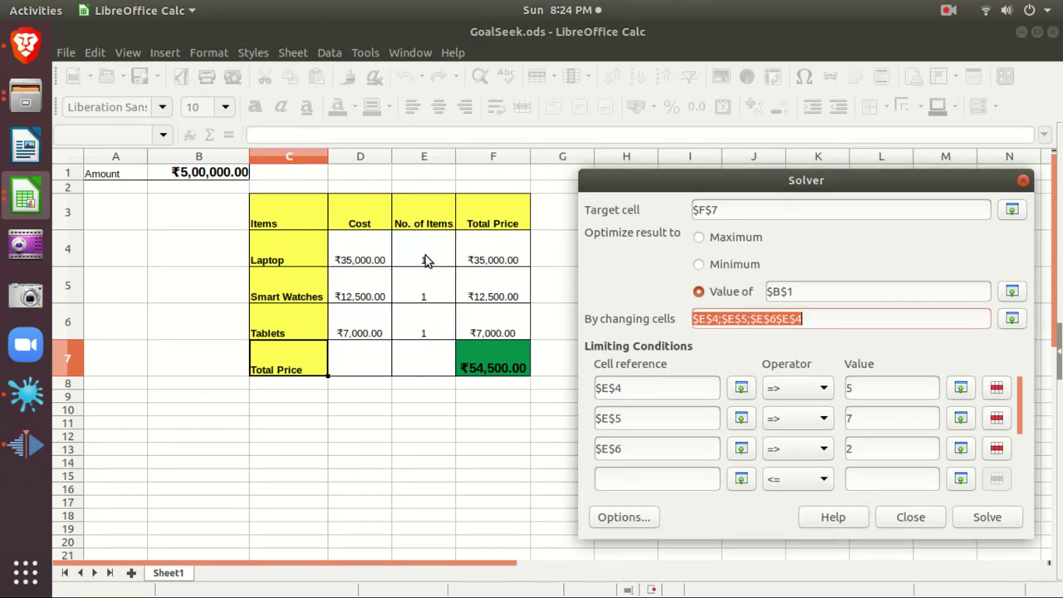
click(877, 390)
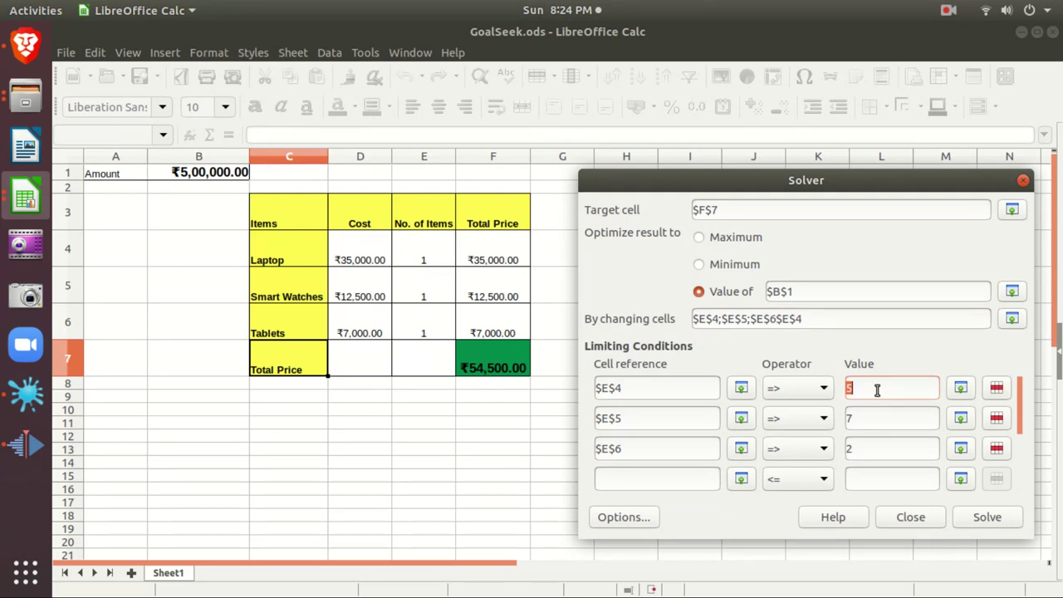
click(781, 320)
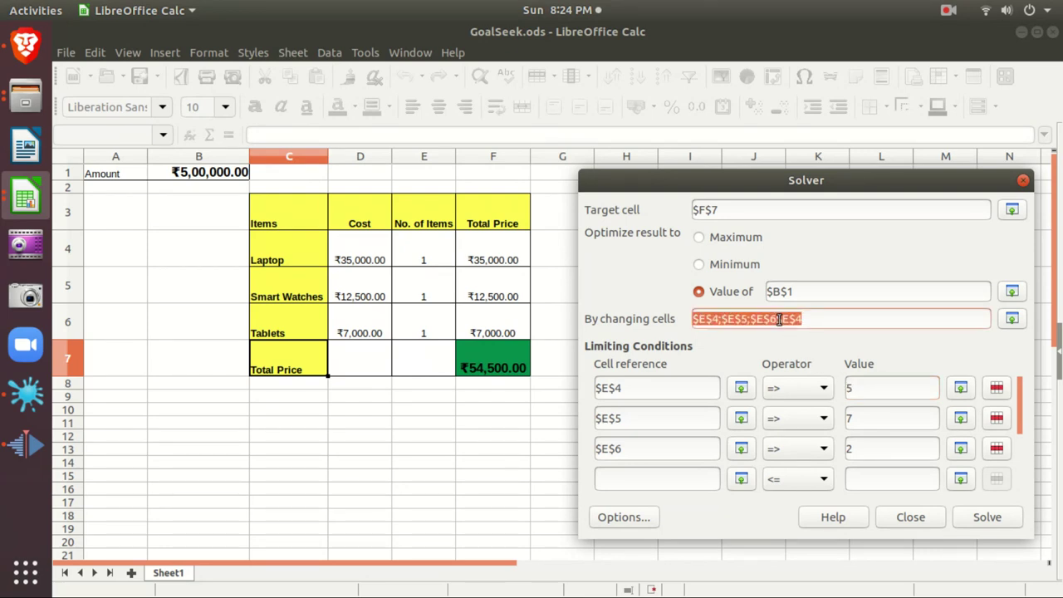
click(781, 320)
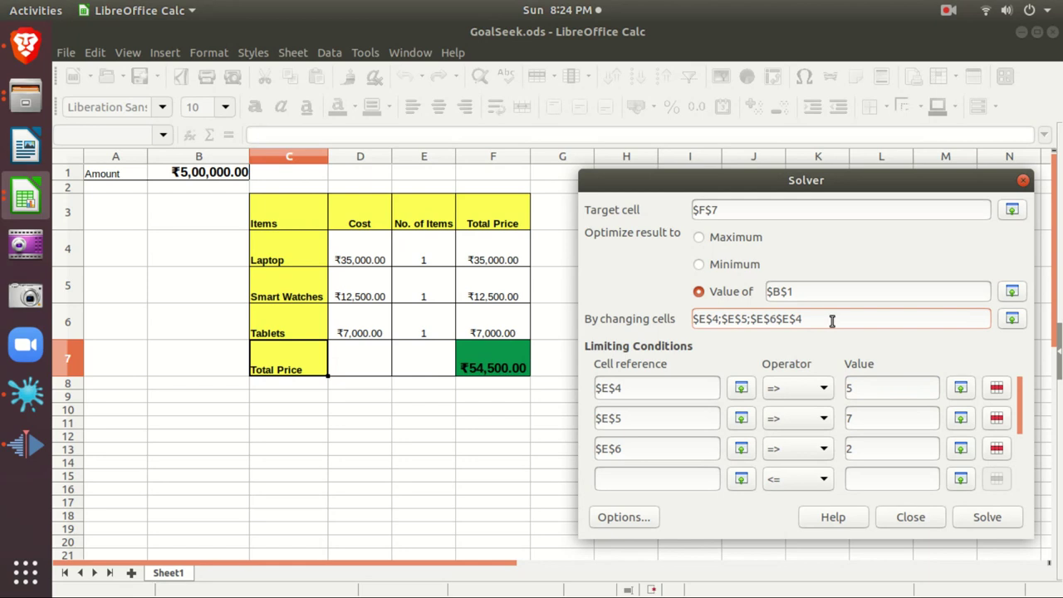
key(BackSpace)
key(BackSpace)
key(BackSpace)
key(BackSpace)
click(677, 386)
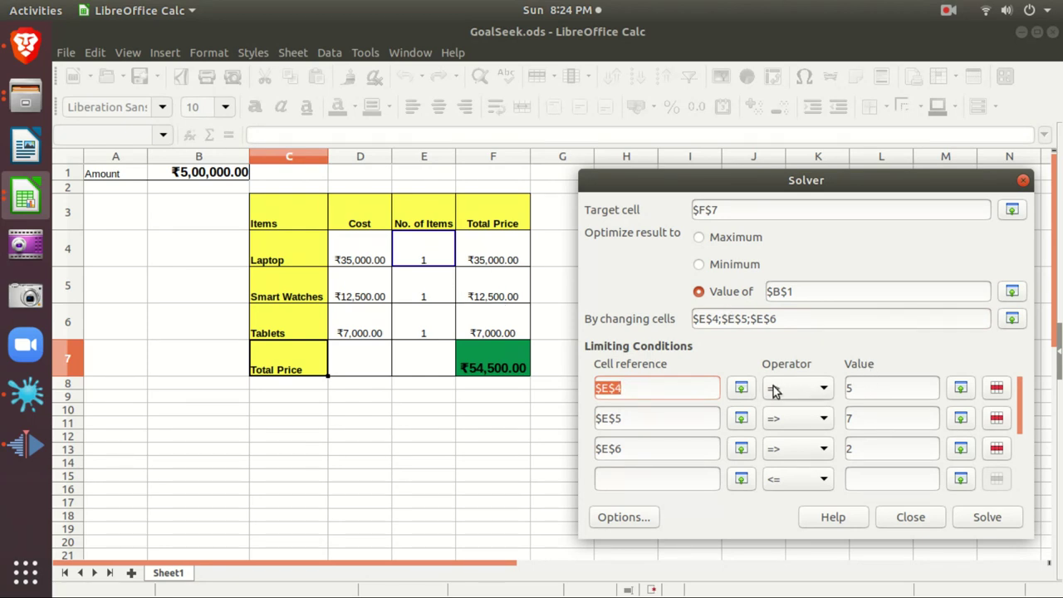
click(875, 388)
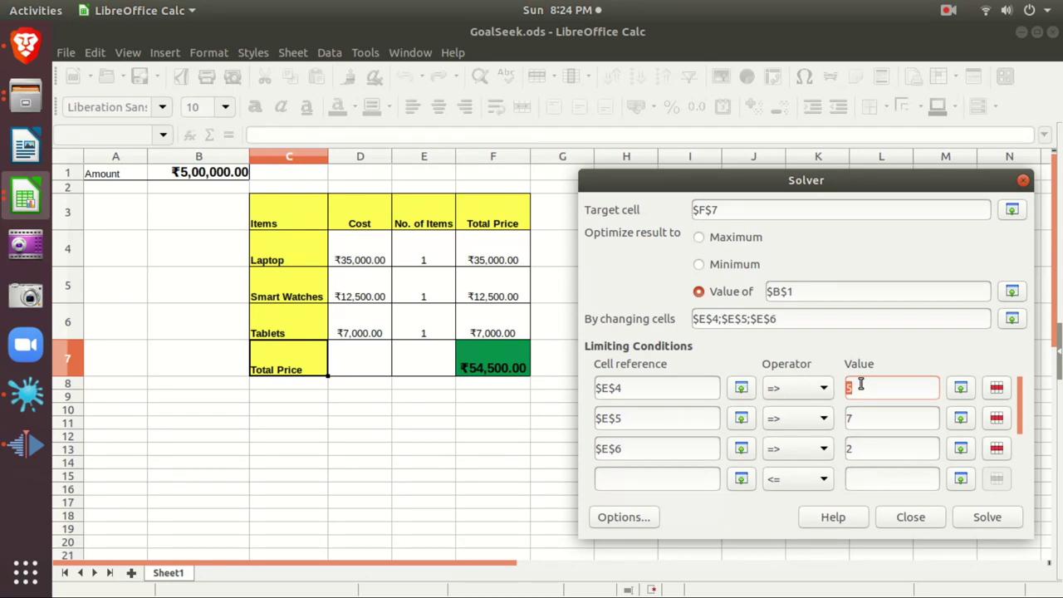
click(424, 294)
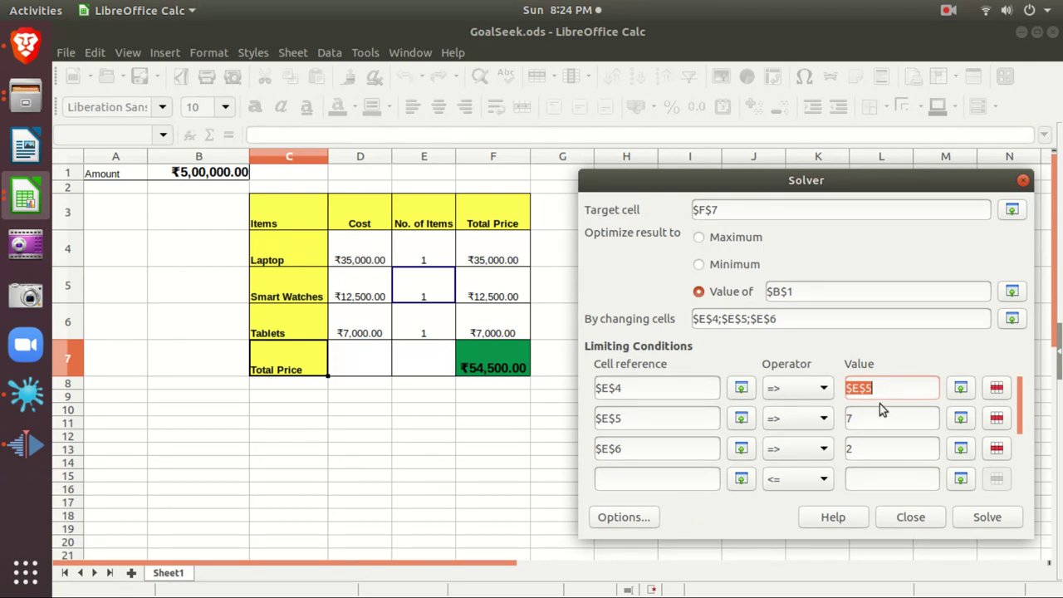
text(5)
click(644, 418)
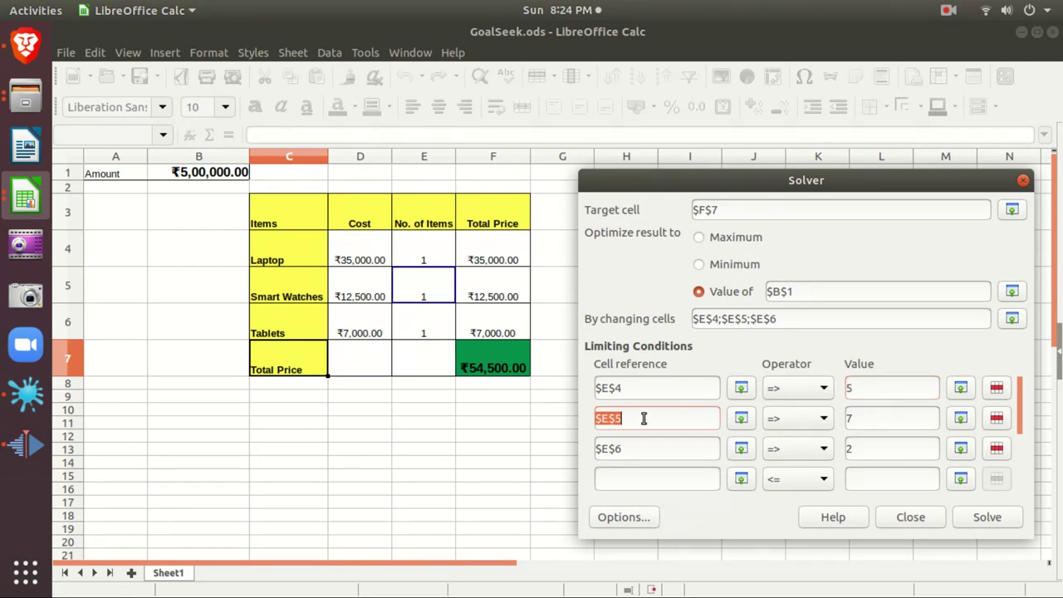
click(893, 417)
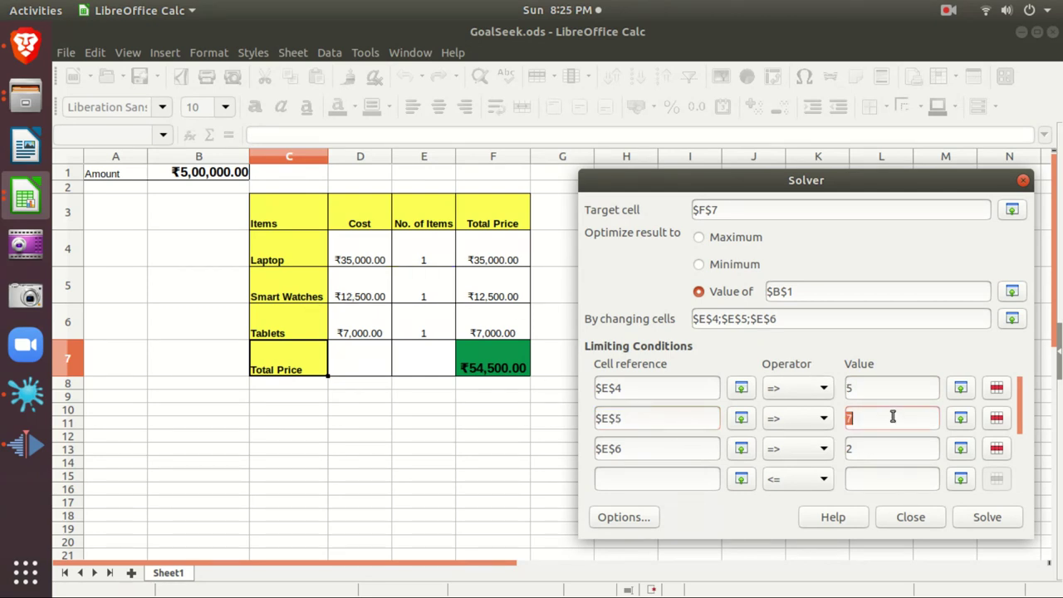
click(627, 449)
click(418, 315)
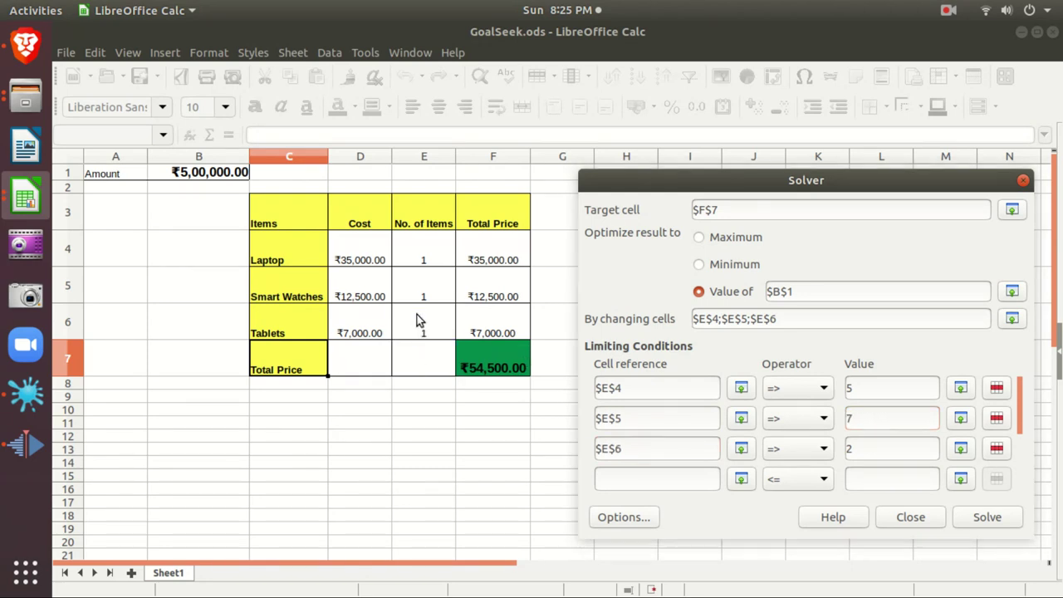
click(866, 447)
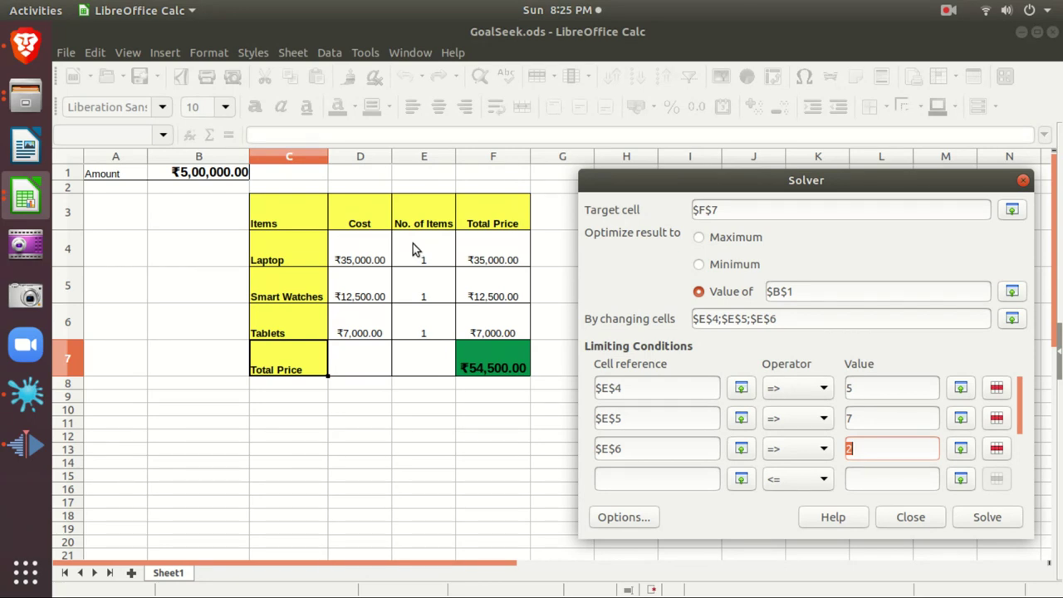
click(501, 367)
click(865, 449)
drag(864, 449, 826, 444)
text(2)
click(834, 291)
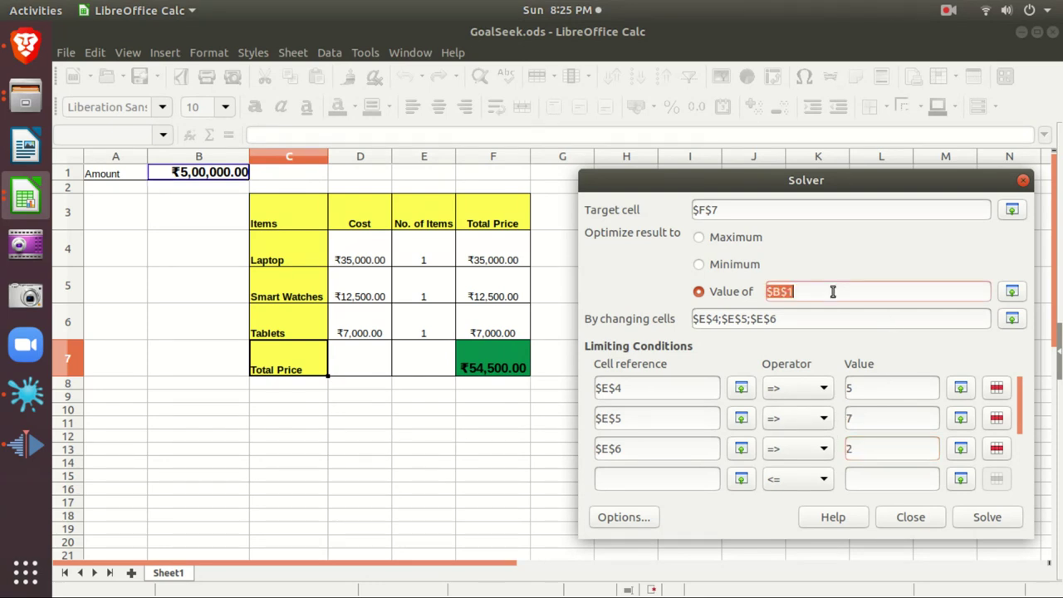
Solve and keep the result so F7 reaches ₹5,00,000.00, then widen column F
click(215, 171)
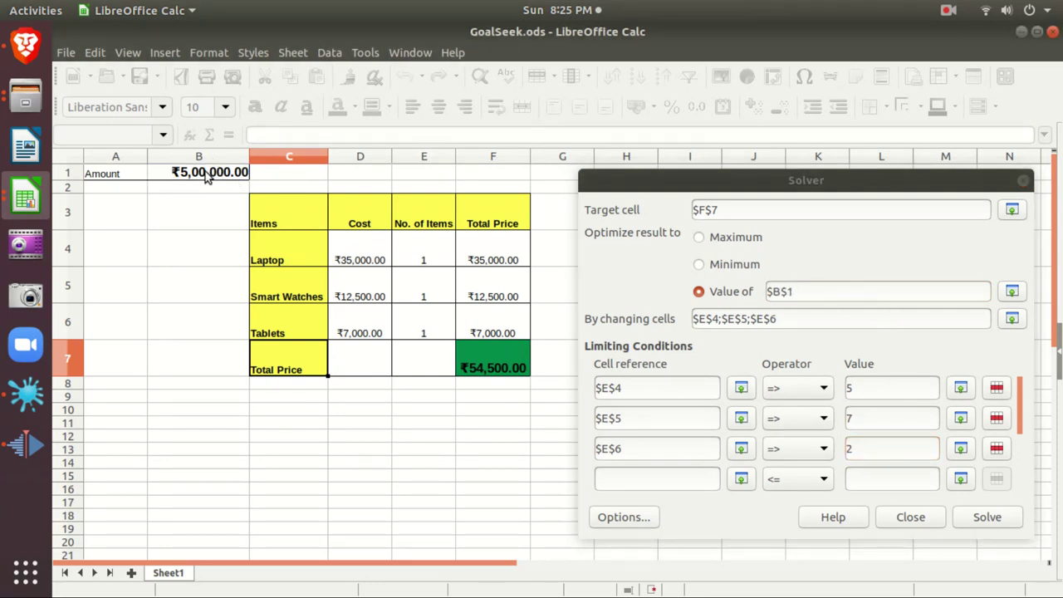
click(733, 213)
click(510, 367)
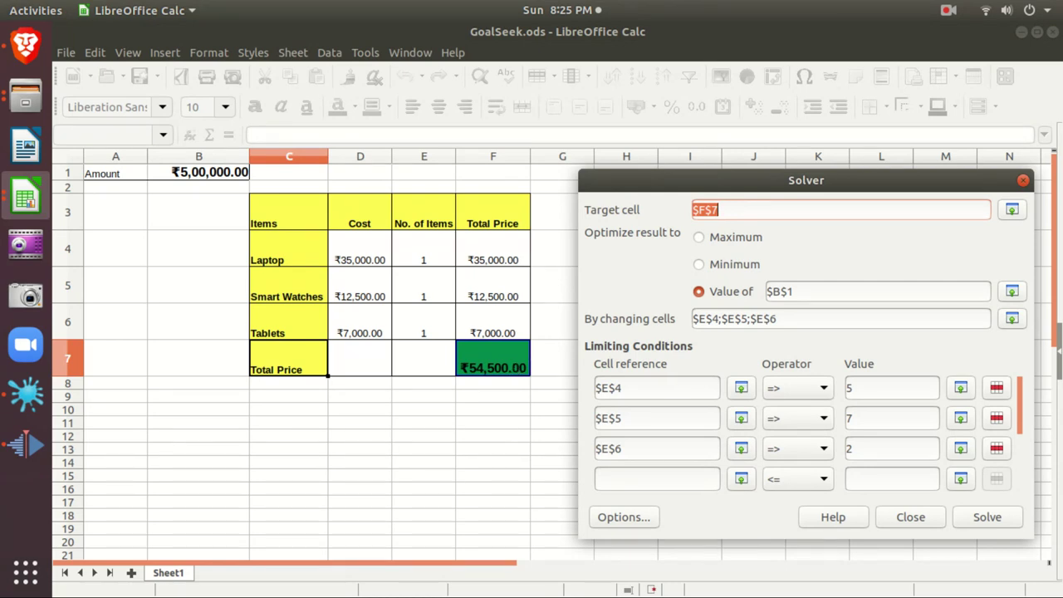
click(1001, 520)
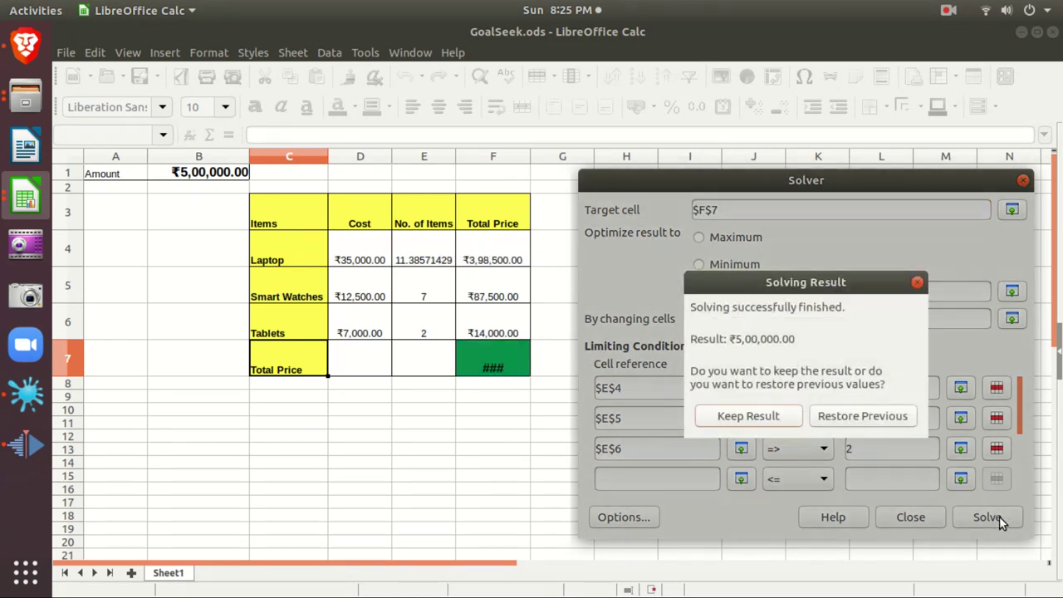
click(749, 416)
drag(530, 157, 541, 156)
click(521, 373)
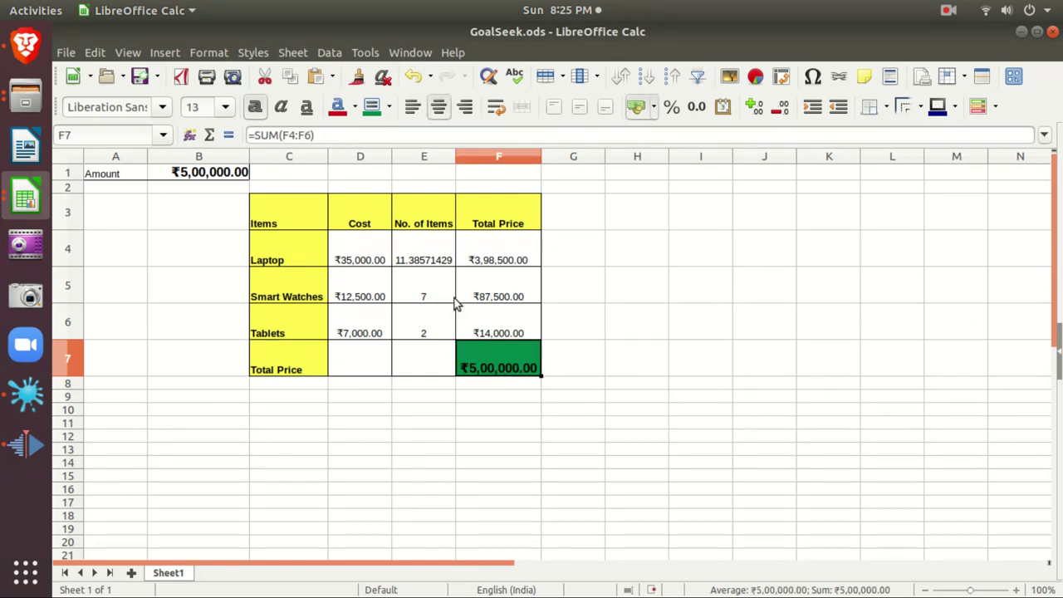
Review the solved quantities 11.38571429, 7 and 2 in E4 to E6
click(438, 264)
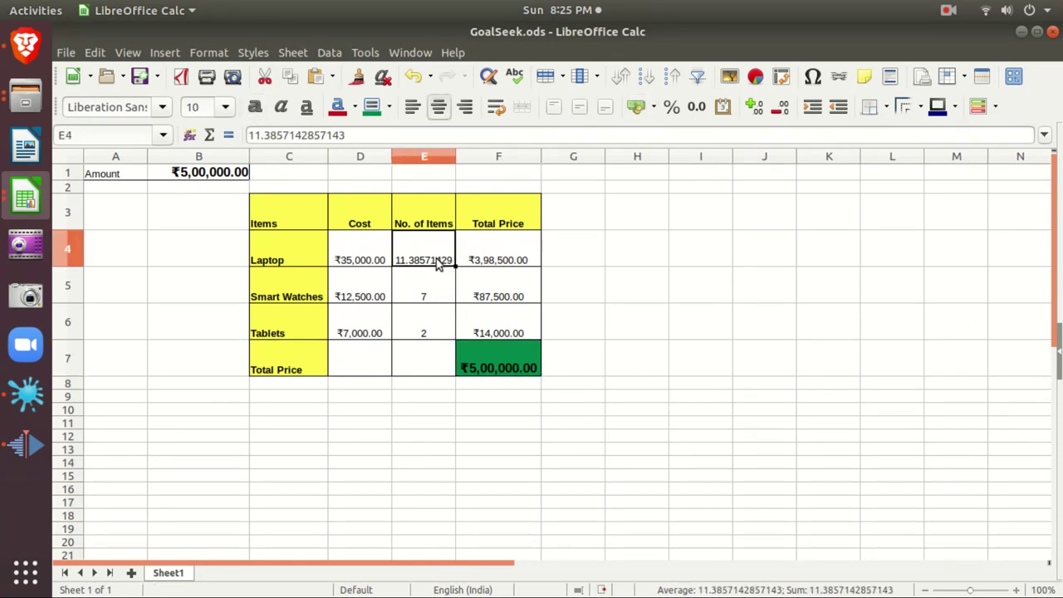
click(442, 297)
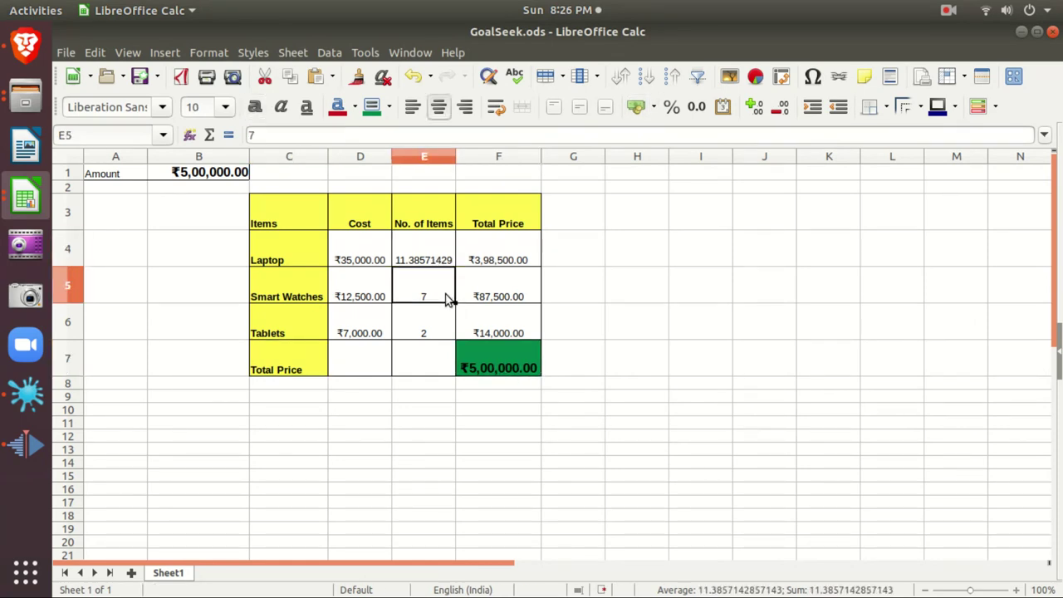
click(435, 323)
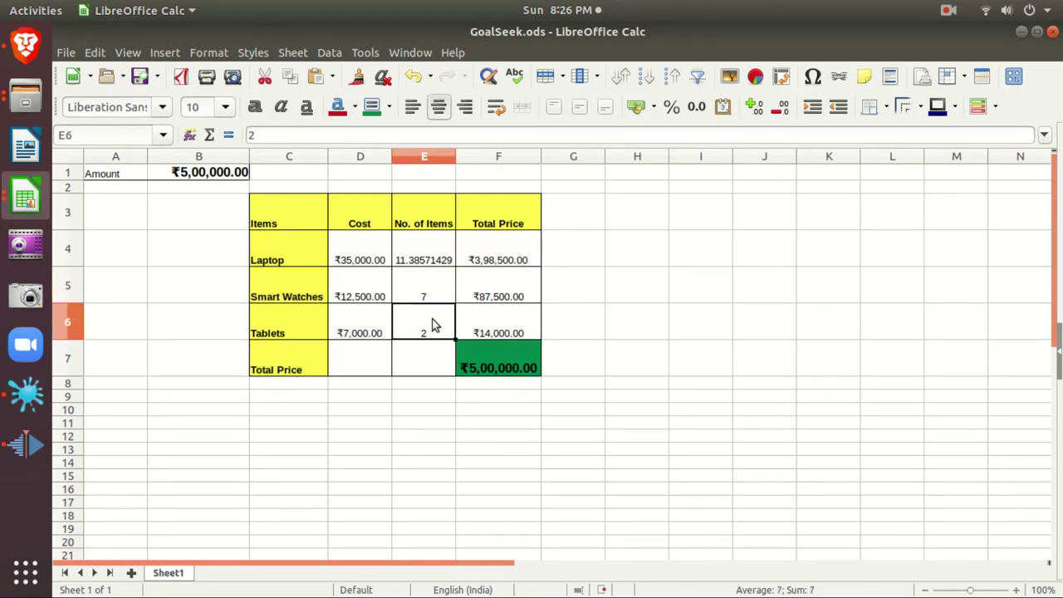
click(433, 259)
drag(432, 260, 429, 327)
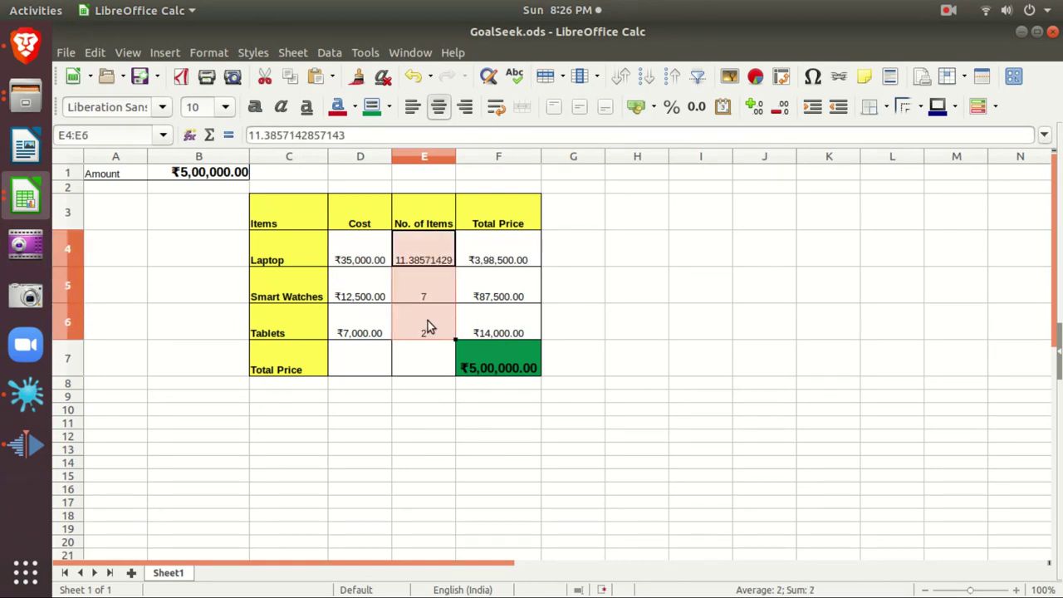
click(432, 264)
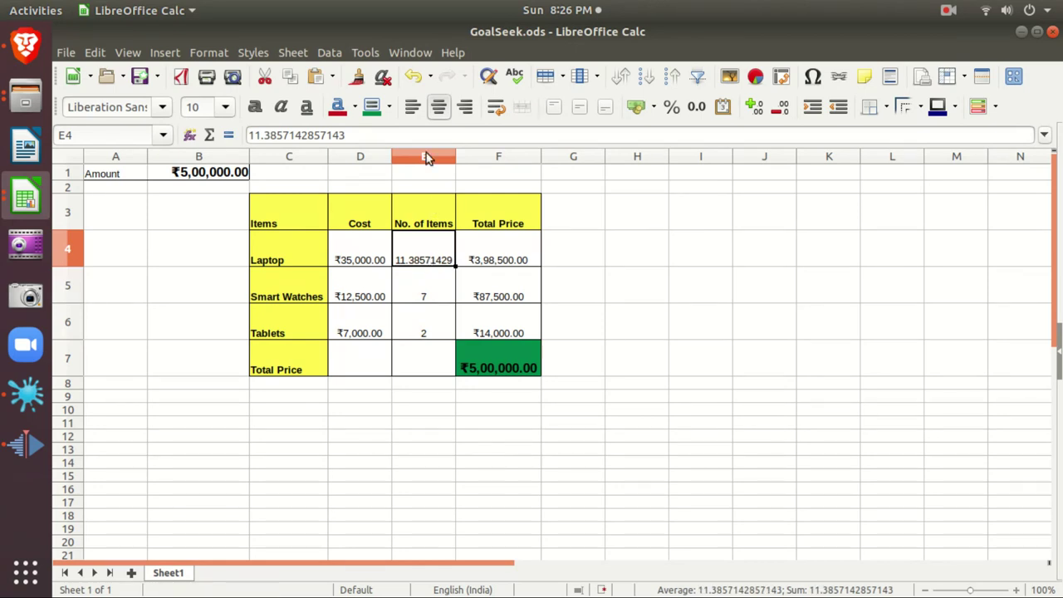
Cancel the Data > Consolidate dialog without changes and bring up the Tools menu
click(335, 53)
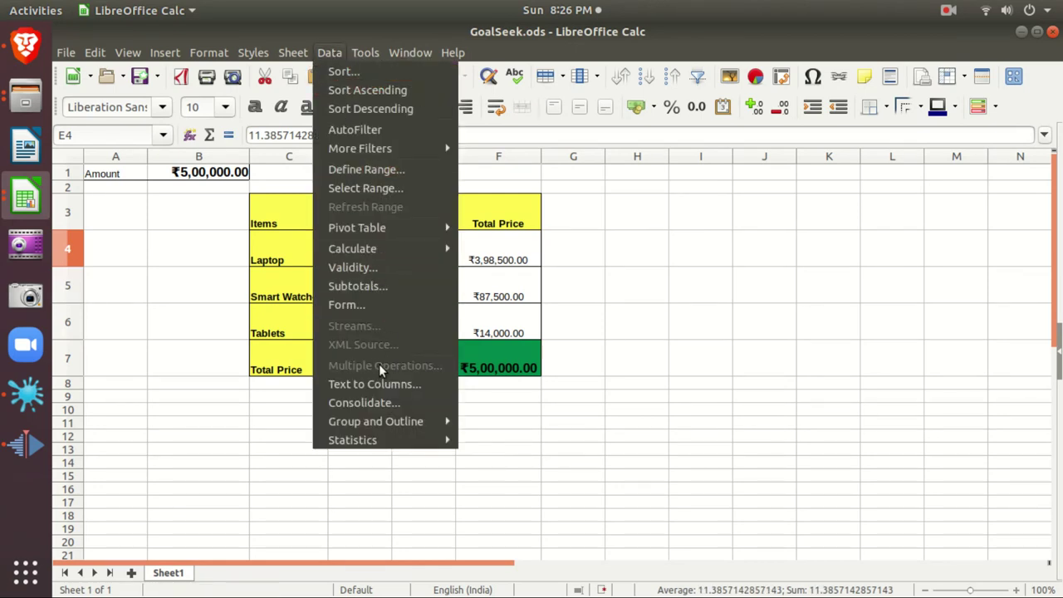
click(375, 403)
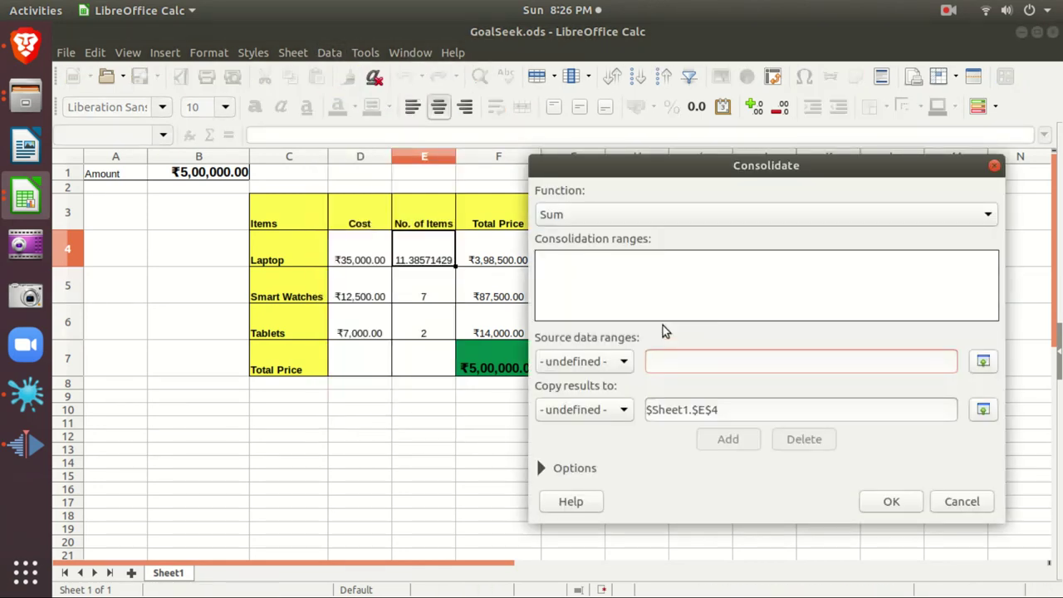
click(961, 501)
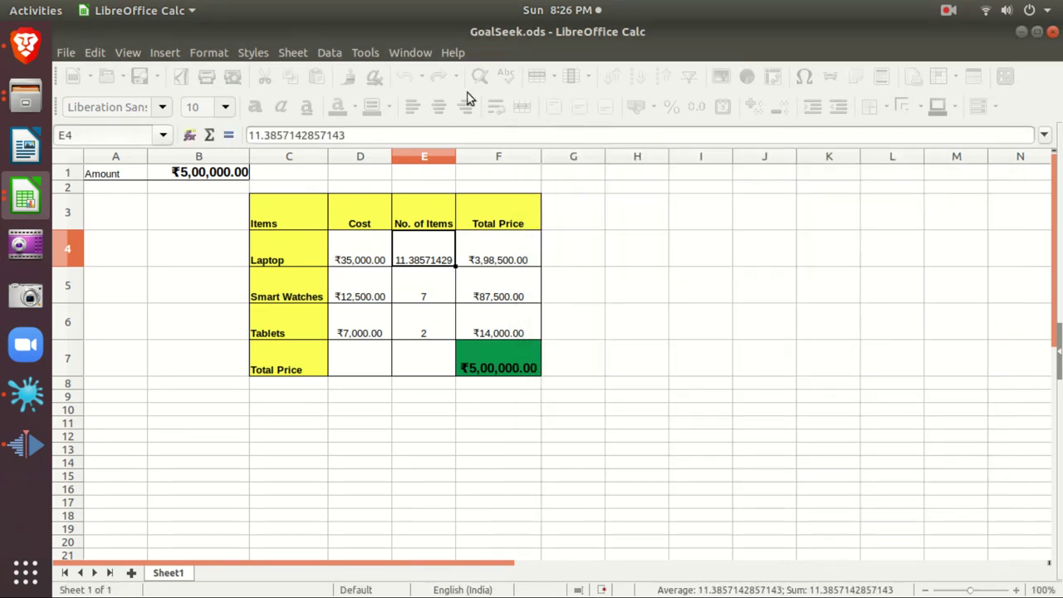
click(365, 52)
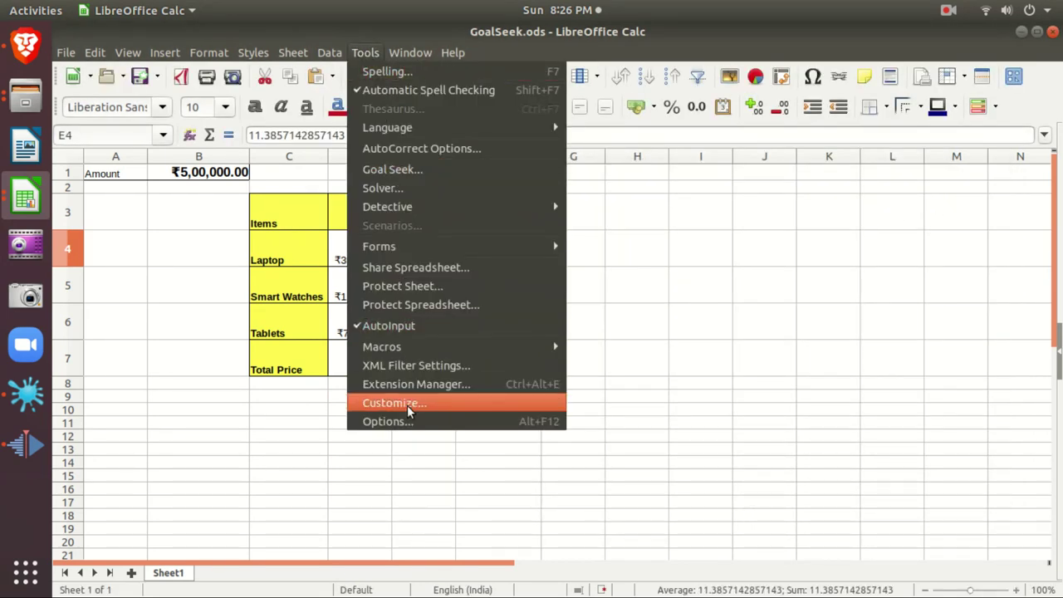
Solve with an Integer condition on $E$4, then restore previous values and close Solver
click(409, 188)
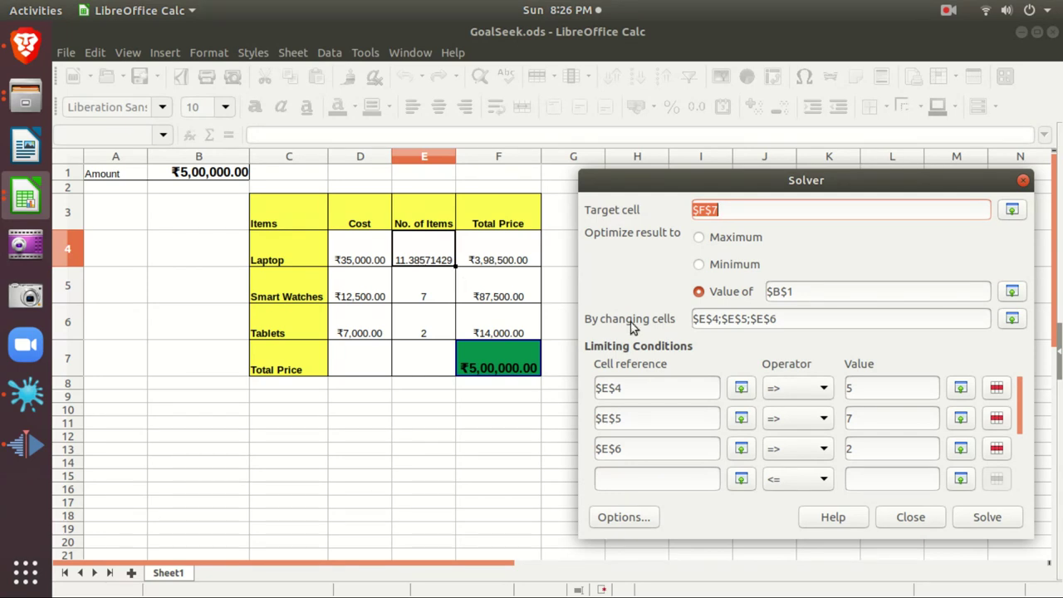
click(822, 389)
click(814, 449)
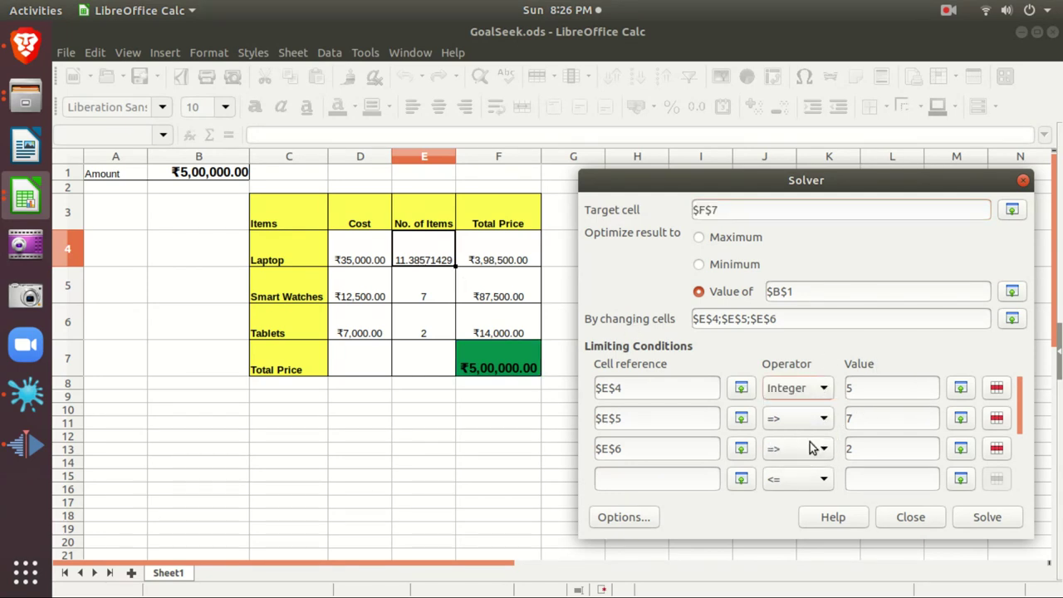
click(988, 517)
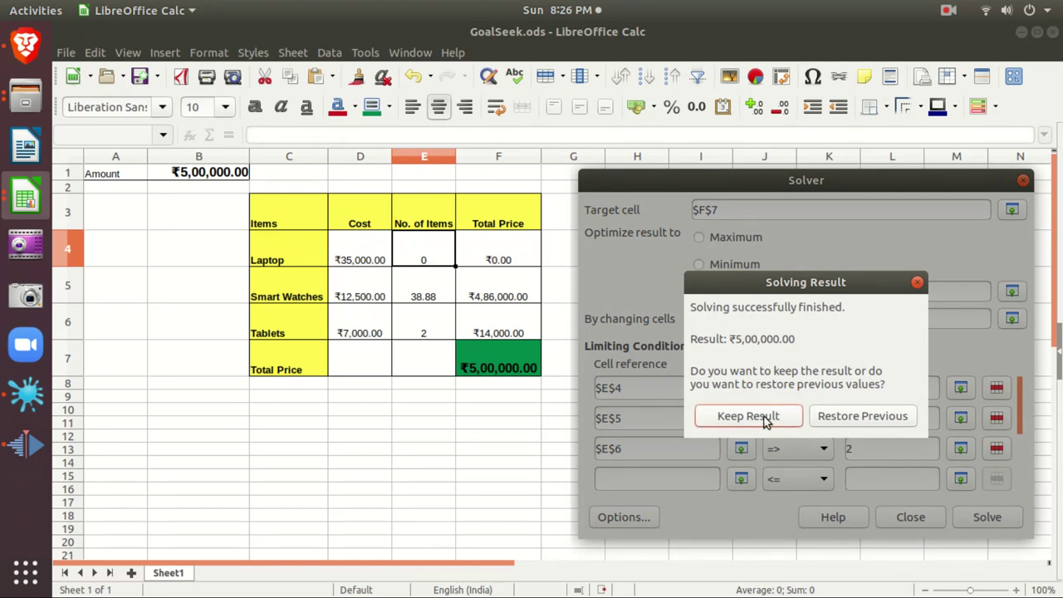
click(847, 422)
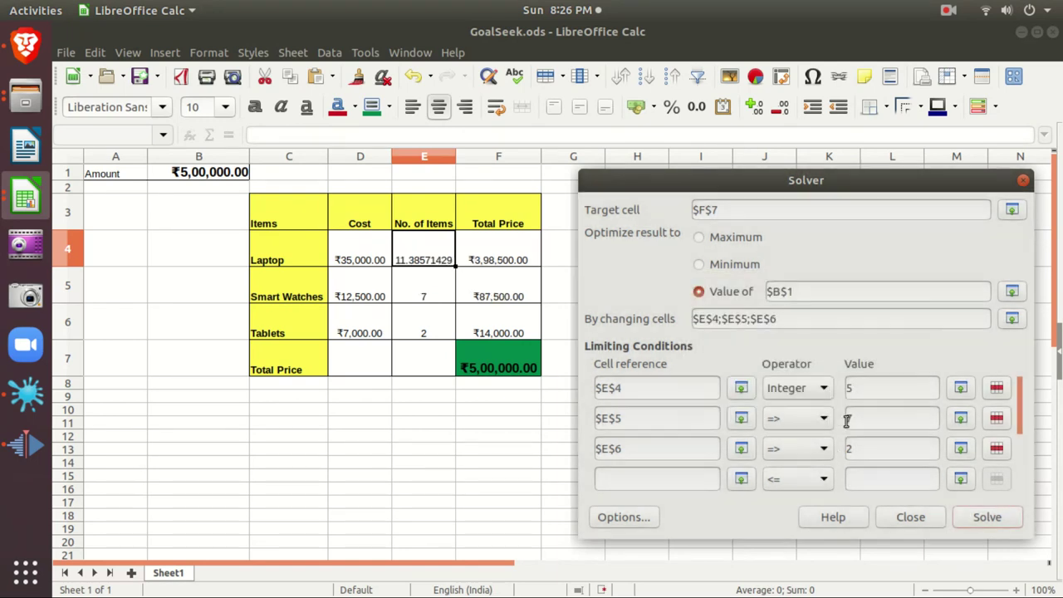
click(929, 517)
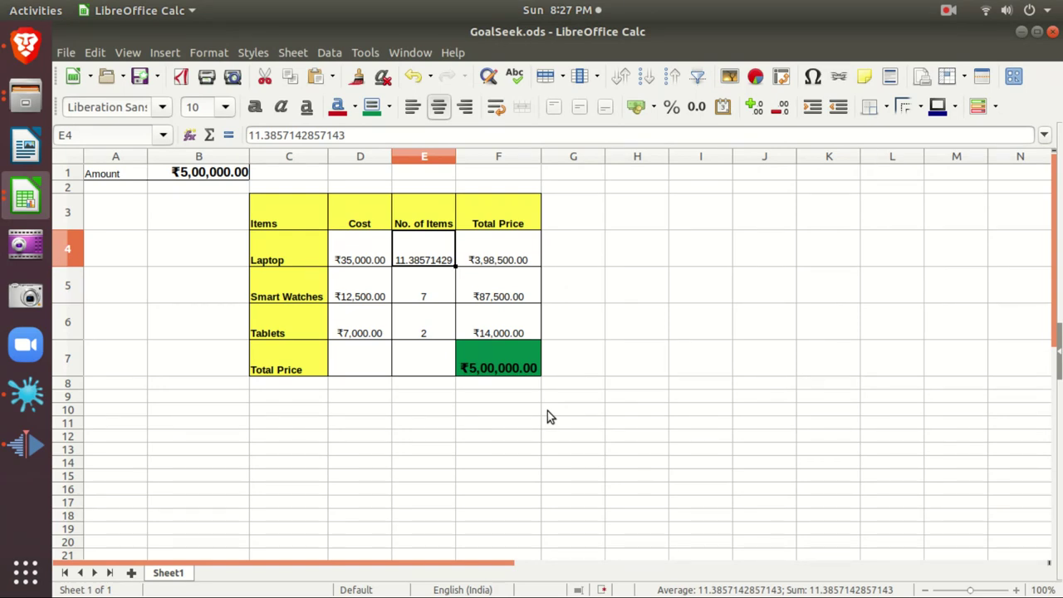
Enter 11 as the Laptop quantity in E4, bringing Total Price to ₹4,86,500.00
text(11)
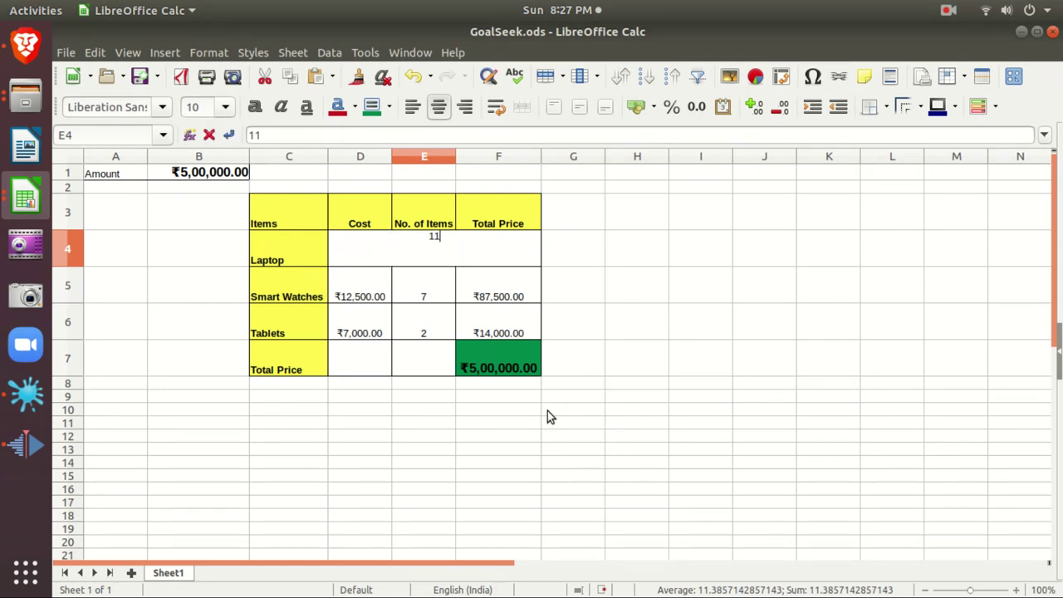
key(Return)
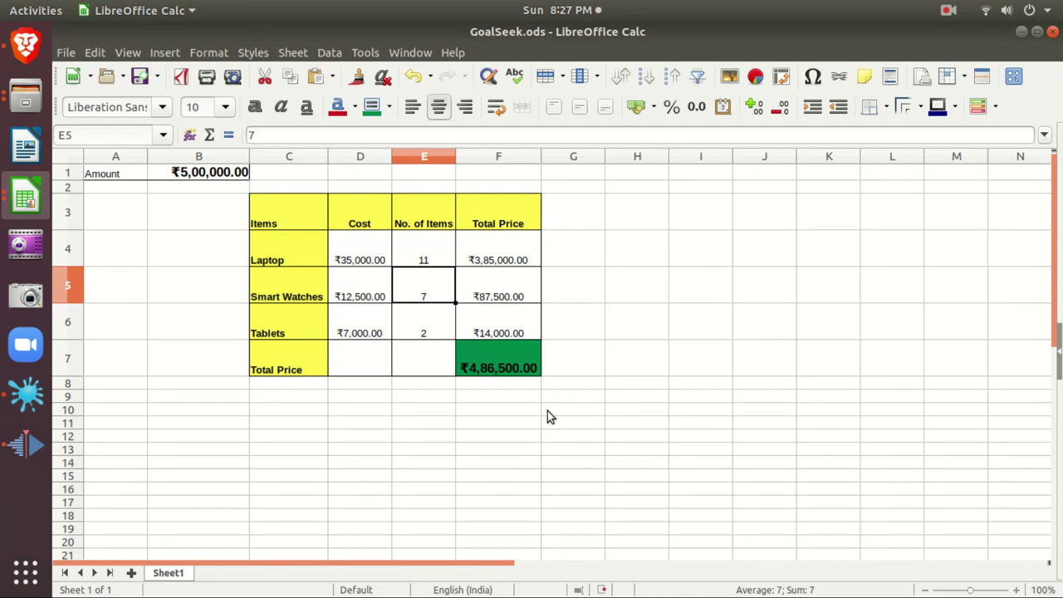
click(495, 368)
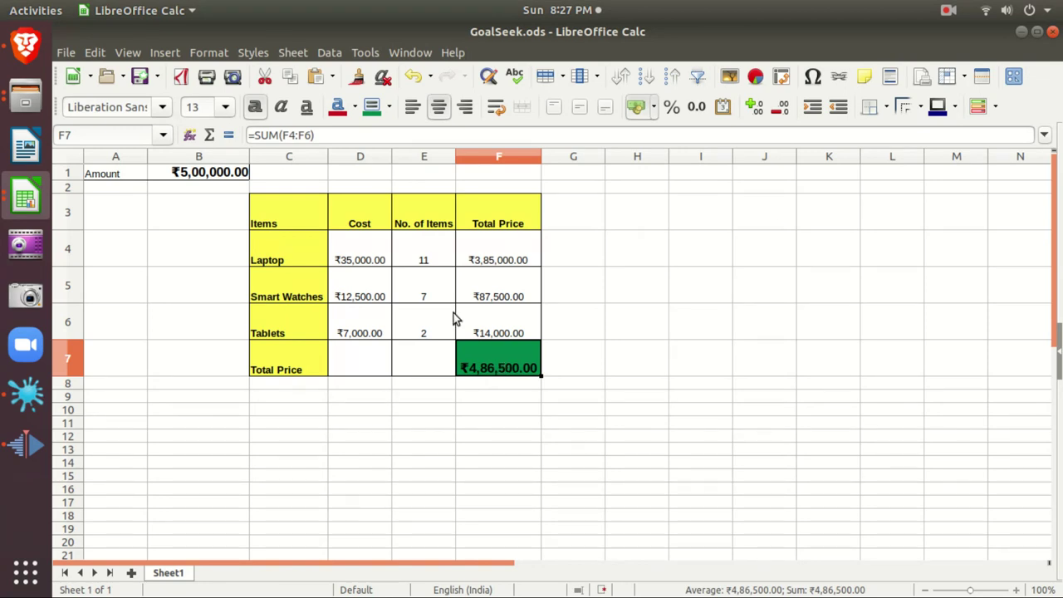
click(359, 52)
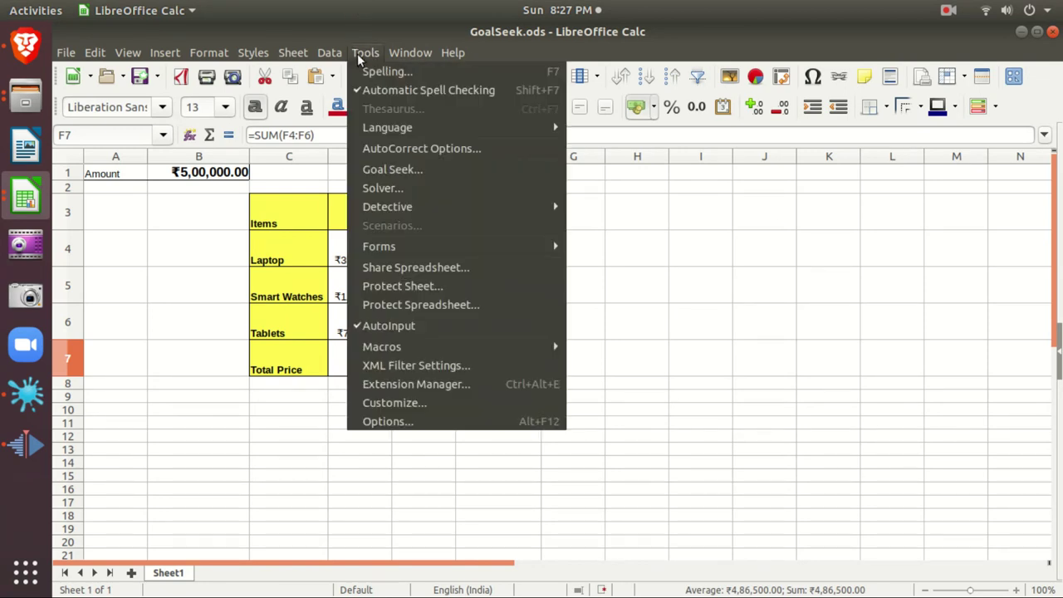
Start Goal Seek on $F$7 with a target value of 500000
click(402, 171)
drag(639, 252, 826, 245)
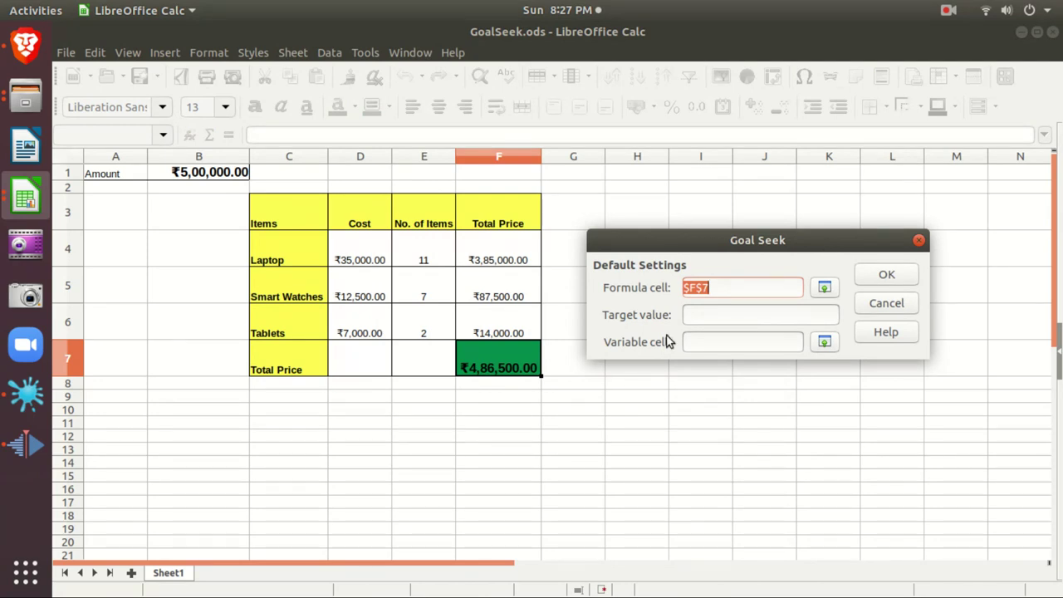
click(516, 356)
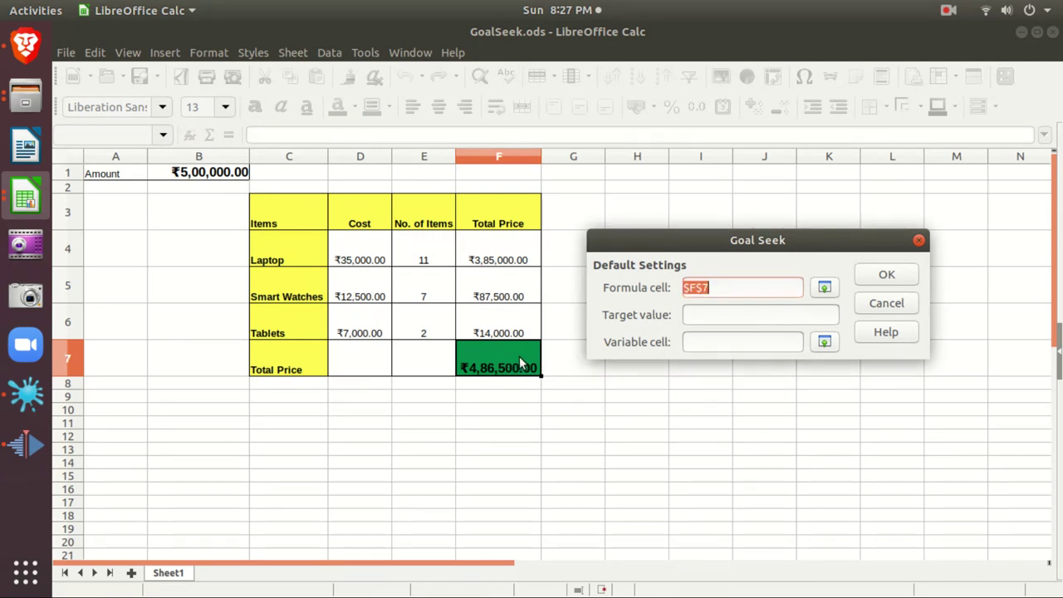
click(722, 319)
click(199, 182)
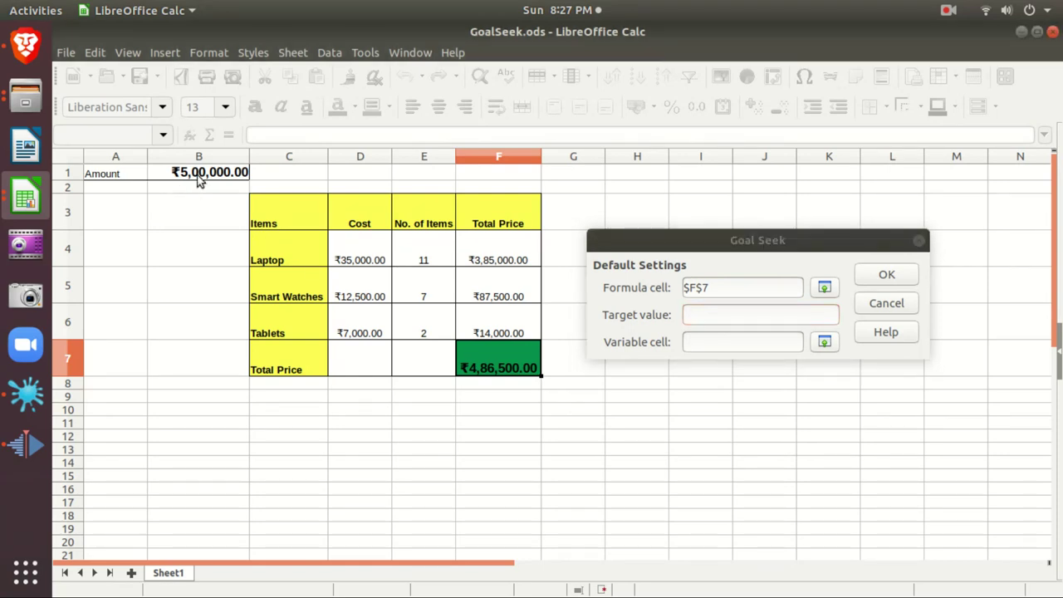
click(727, 317)
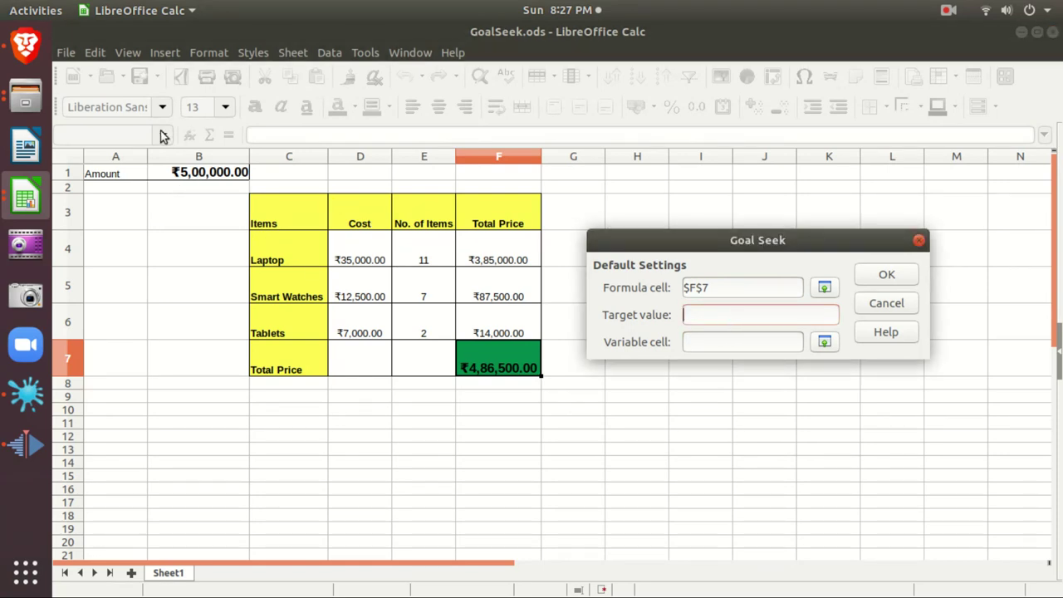
click(203, 177)
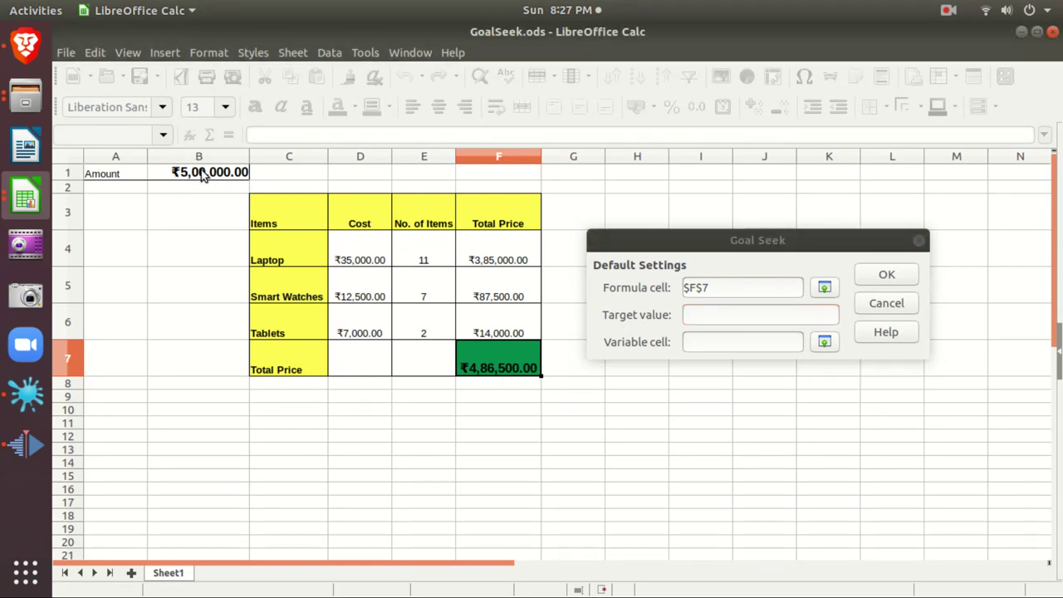
click(789, 315)
text(5)
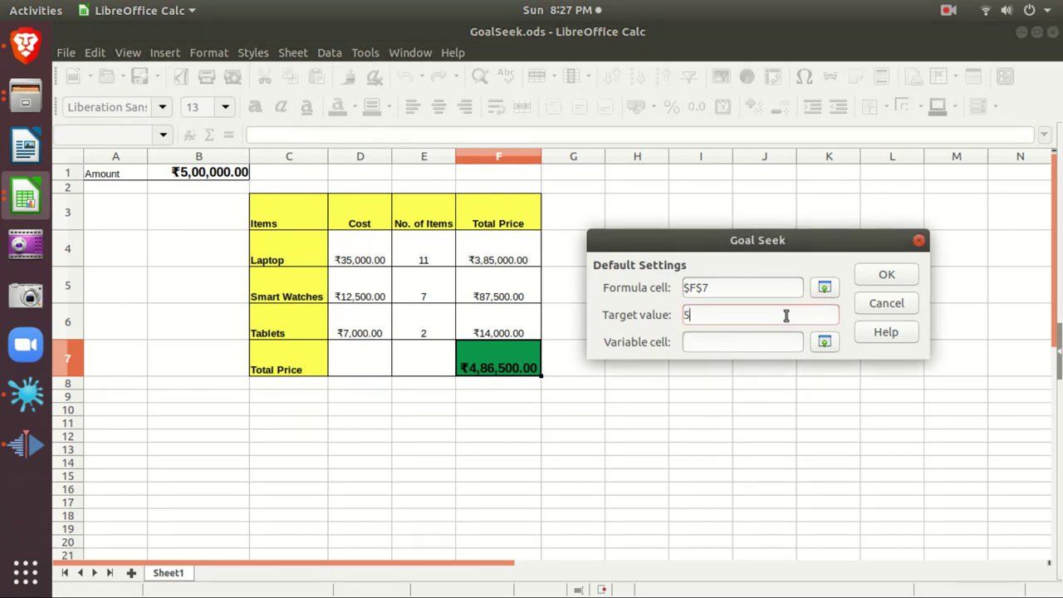
text(00000)
Use the smart watch quantity E5 as the variable cell and run Goal Seek
click(770, 340)
click(421, 288)
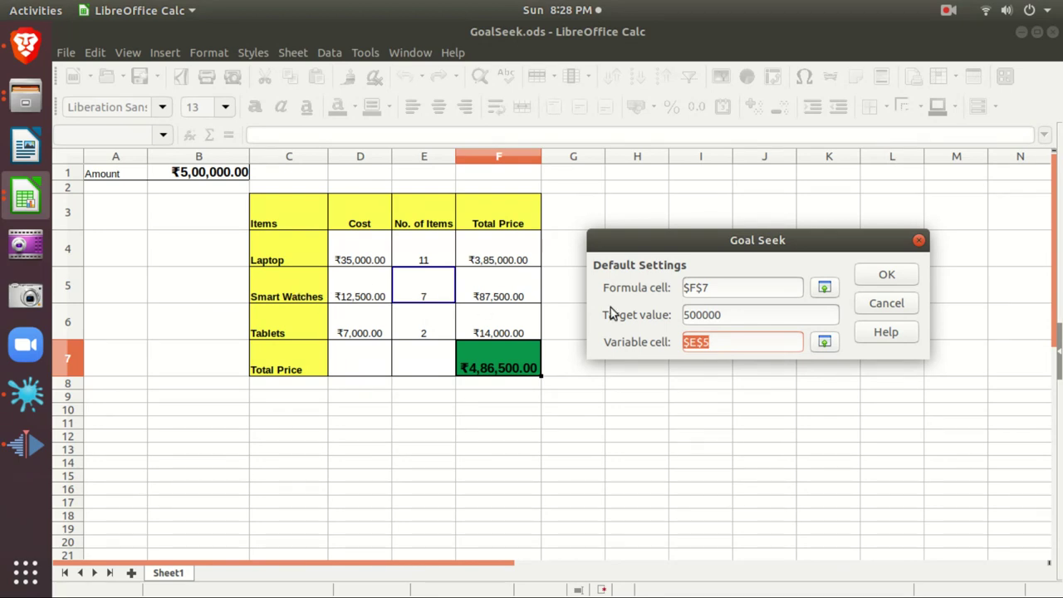
click(905, 276)
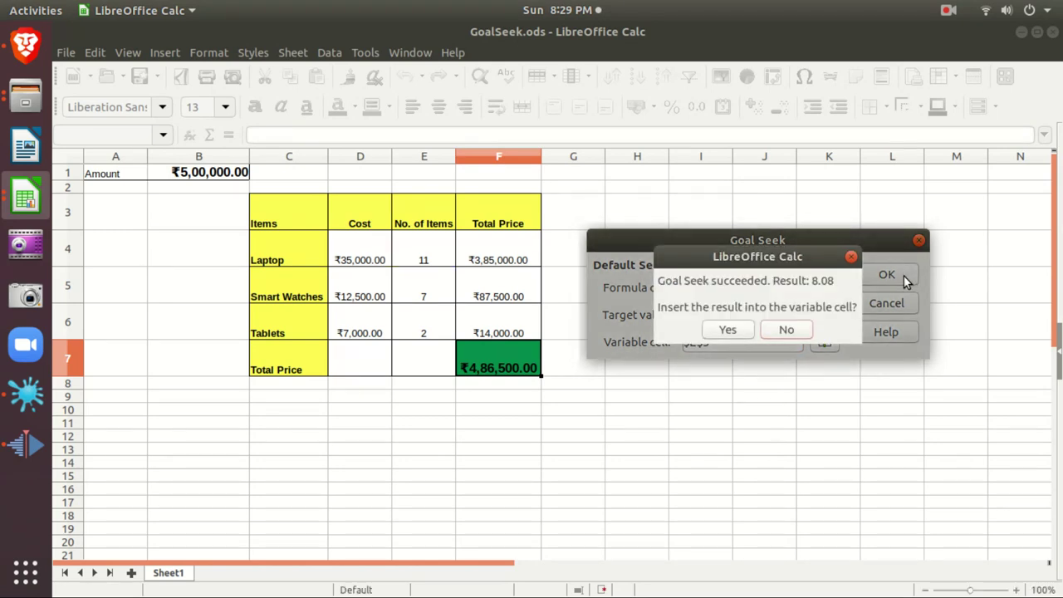
Accept the Goal Seek result so E5's smart watch quantity becomes 8.08, then check it
click(728, 331)
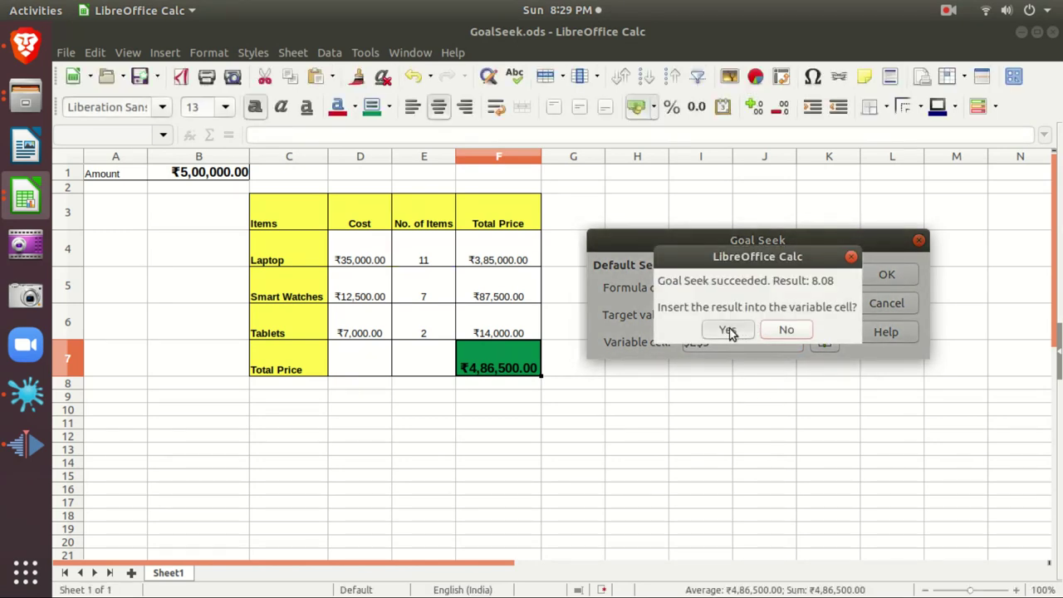
click(429, 293)
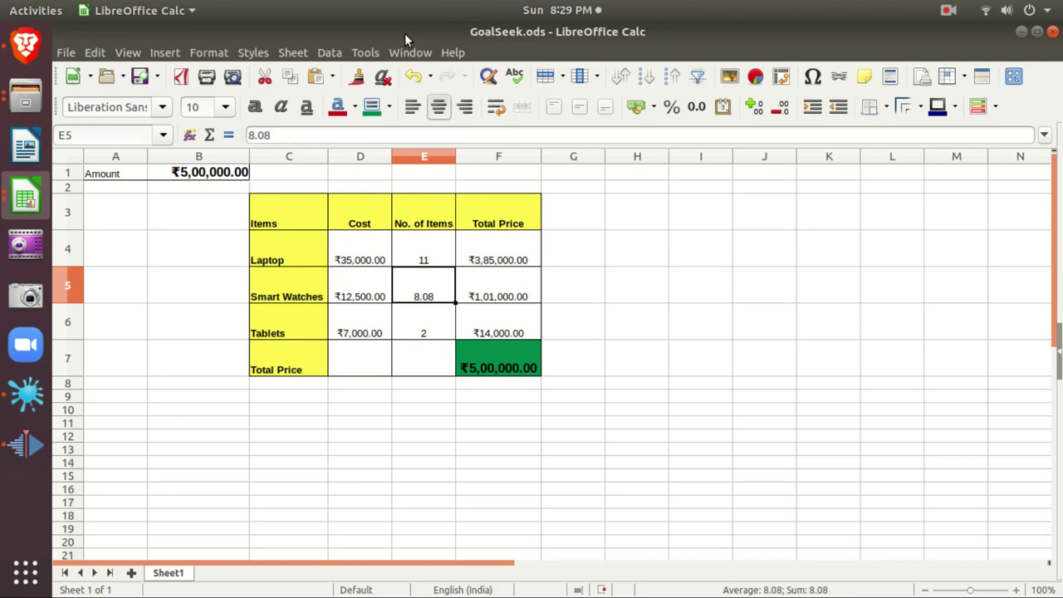
click(366, 51)
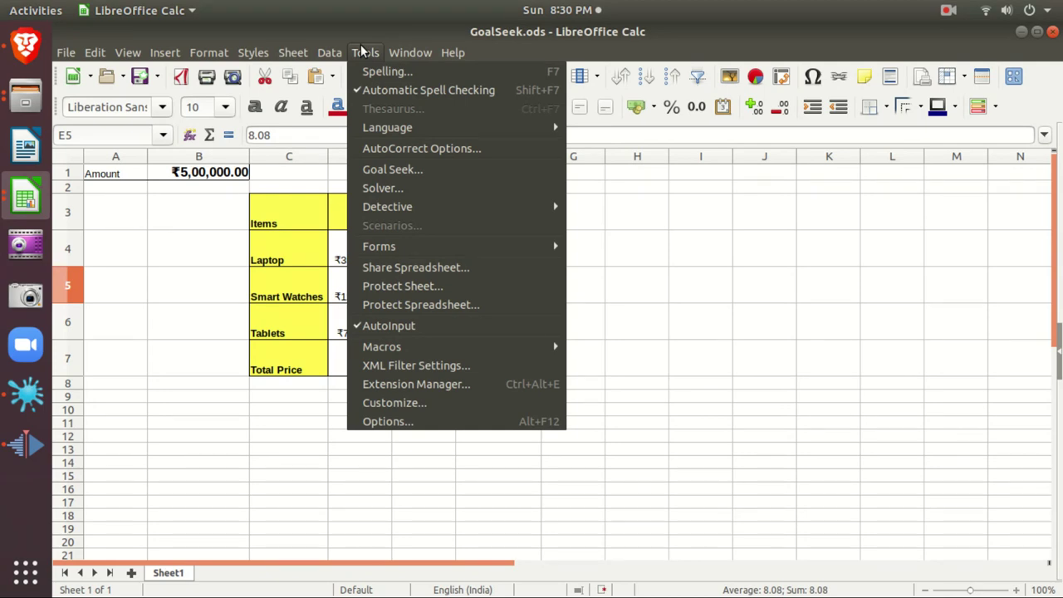
Close the Tools menu, leaving quantities 11, 8.08 and 2 with Total Price ₹5,00,000.00
click(362, 51)
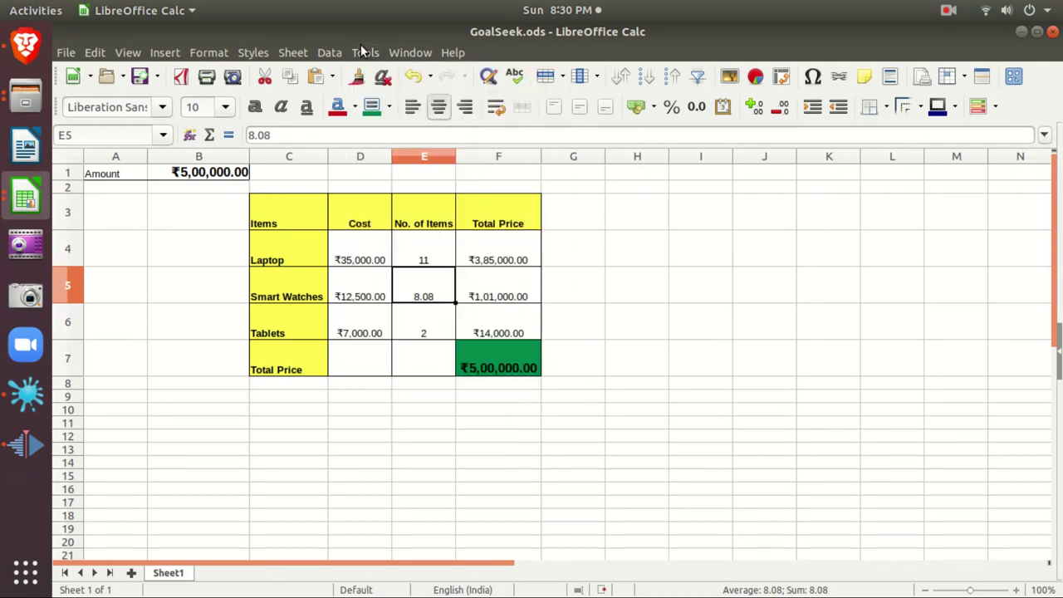
click(945, 11)
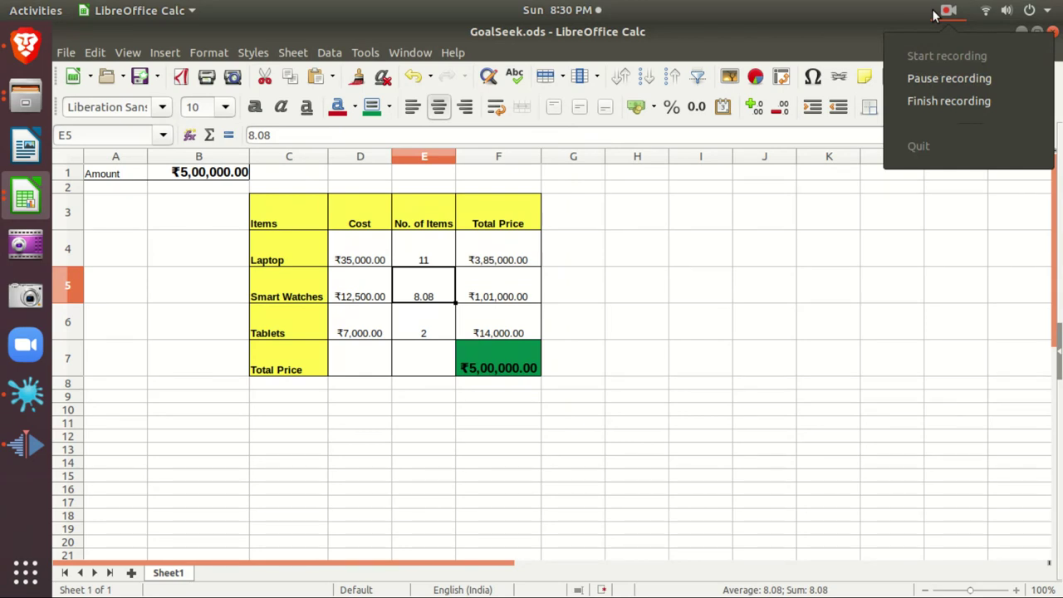